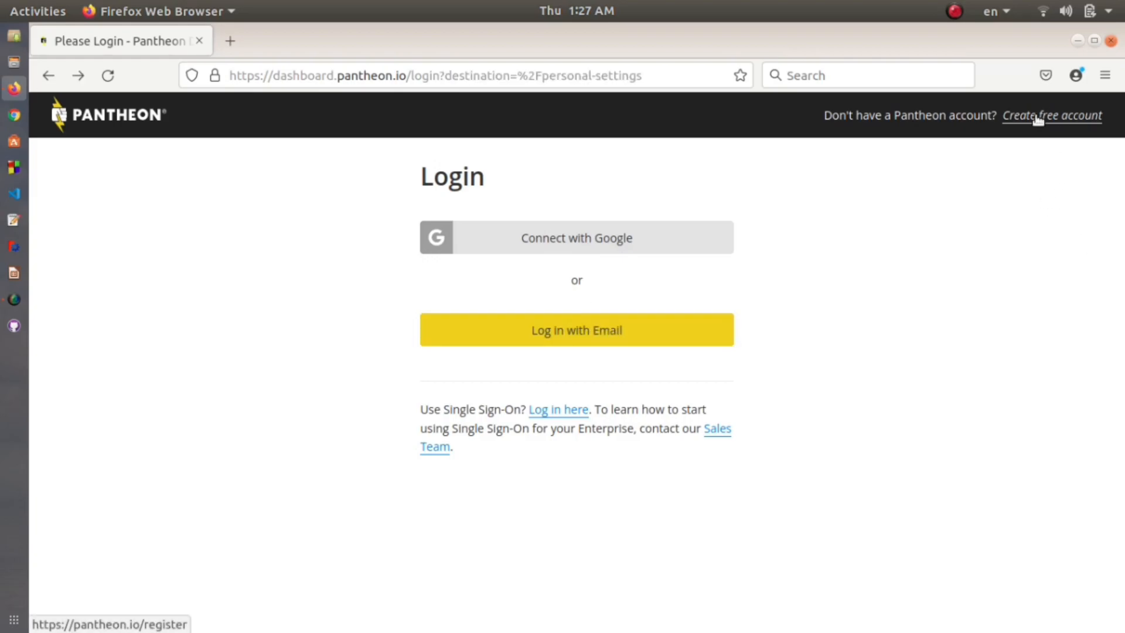
Step: Open the free-account form and fill in first and last name, company 'Student' and work e-mail
click(1037, 116)
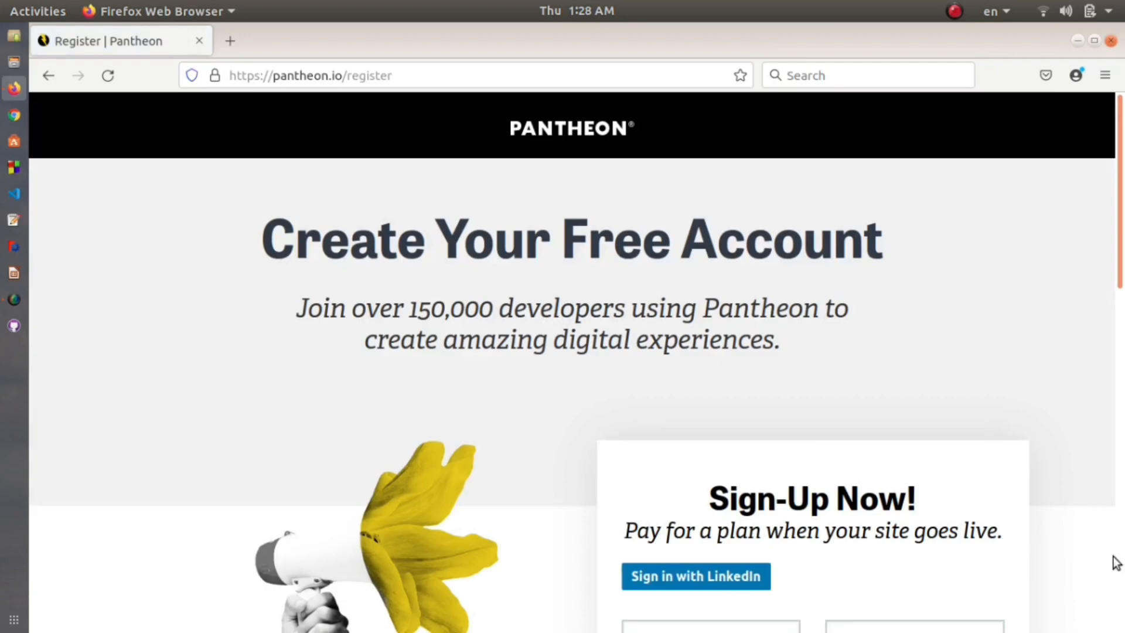
scroll(871, 462, down, 6)
click(723, 265)
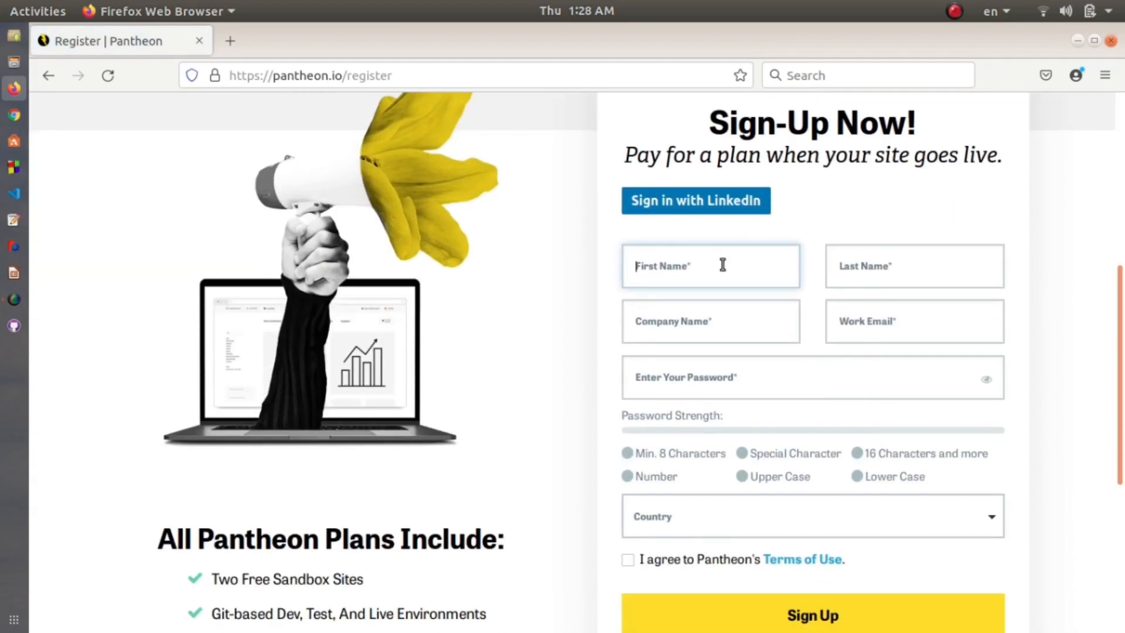
text(Bitupan)
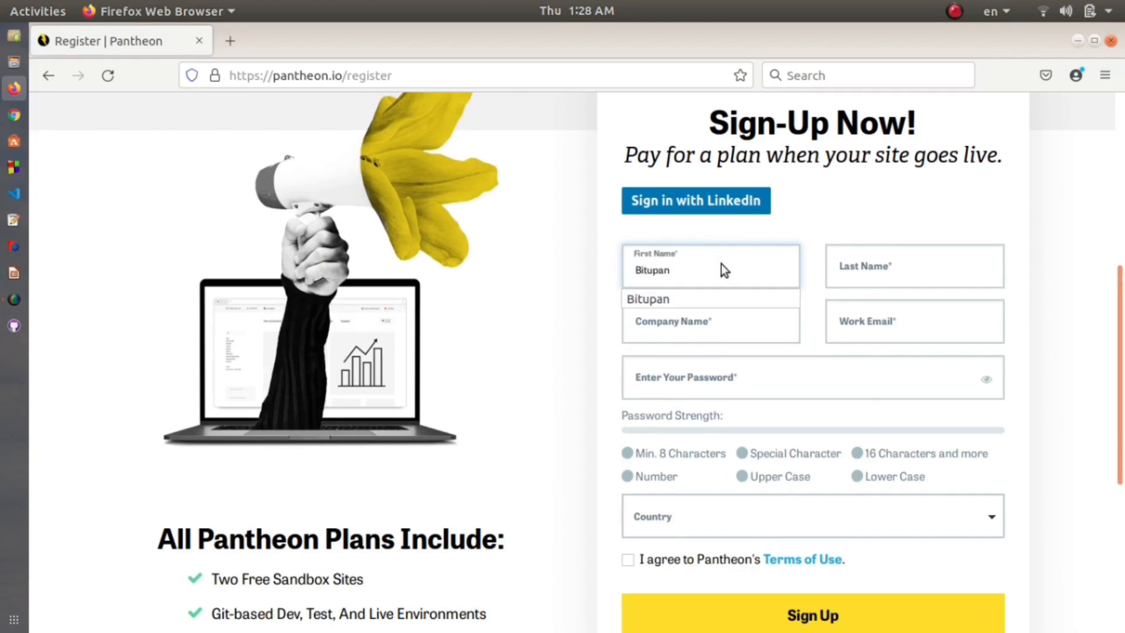
click(891, 275)
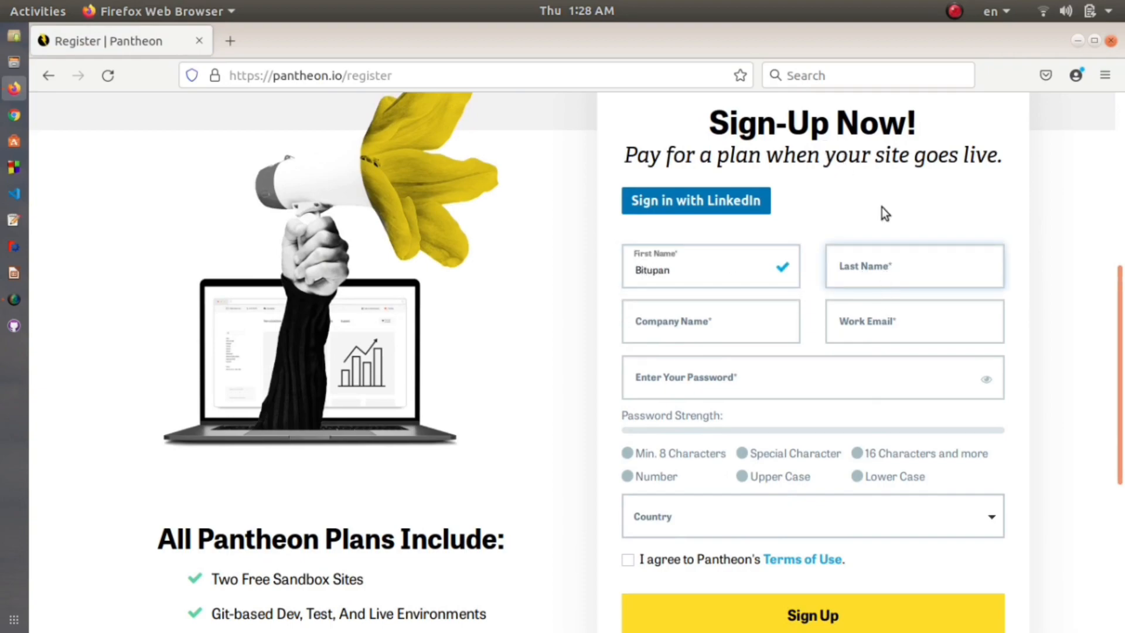
text(P)
click(868, 317)
click(750, 321)
text(Student)
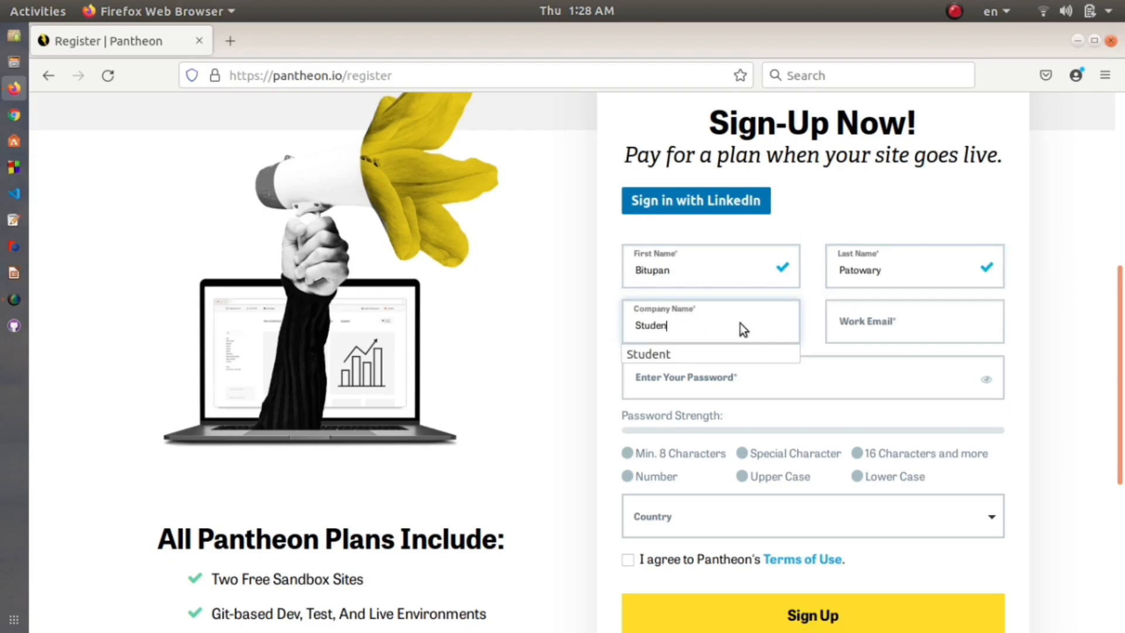
click(887, 316)
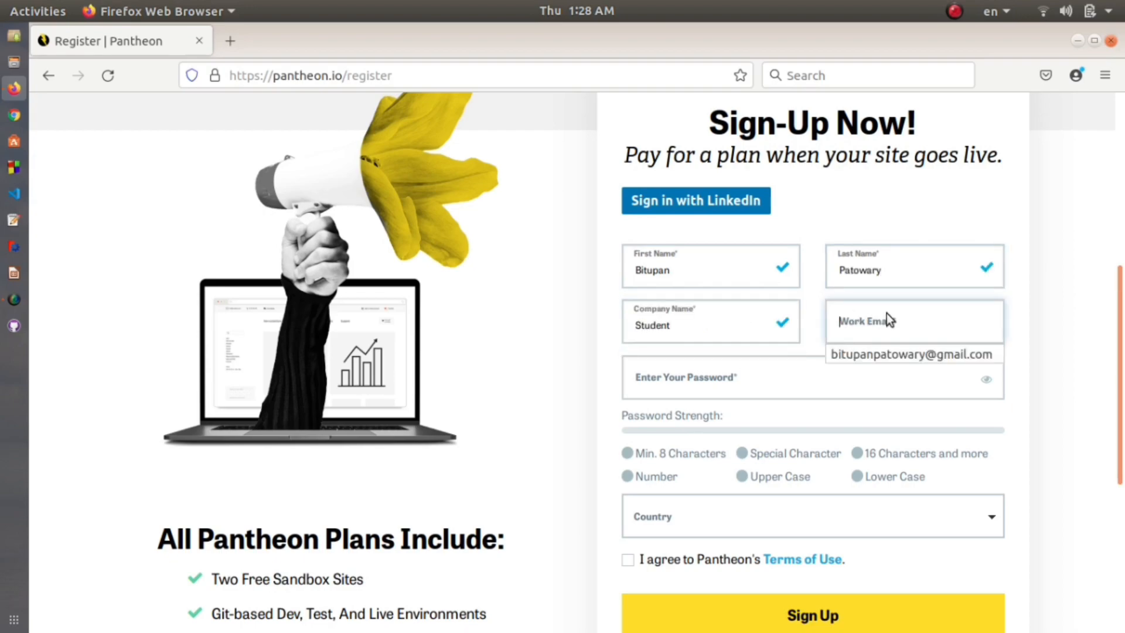
click(898, 349)
Step: Enter a strong account password
click(821, 381)
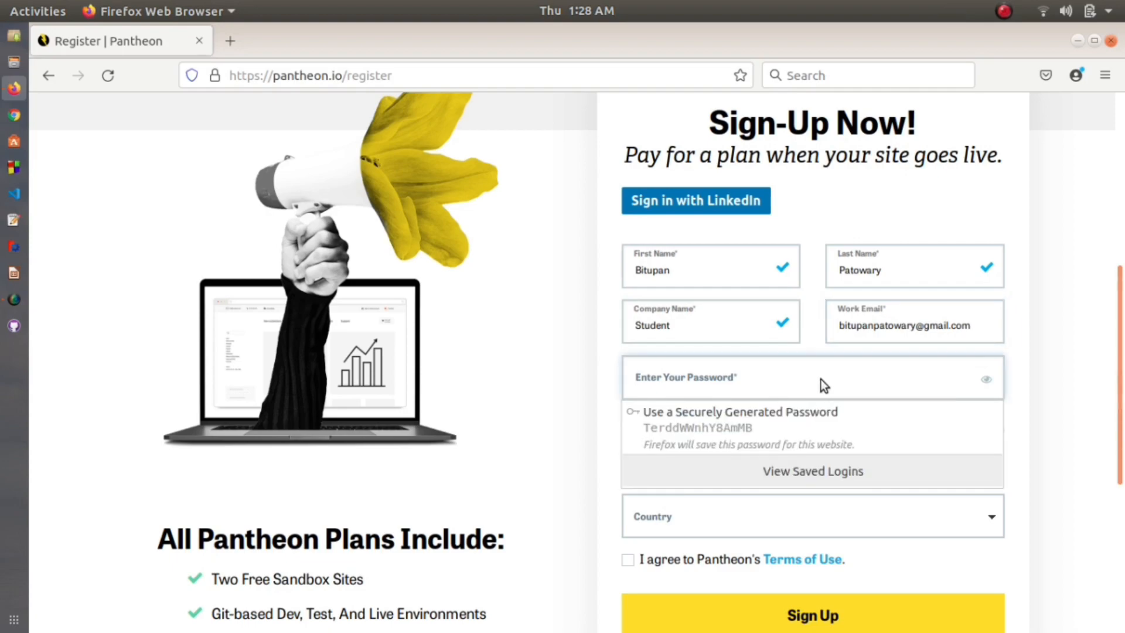
text(•••••••)
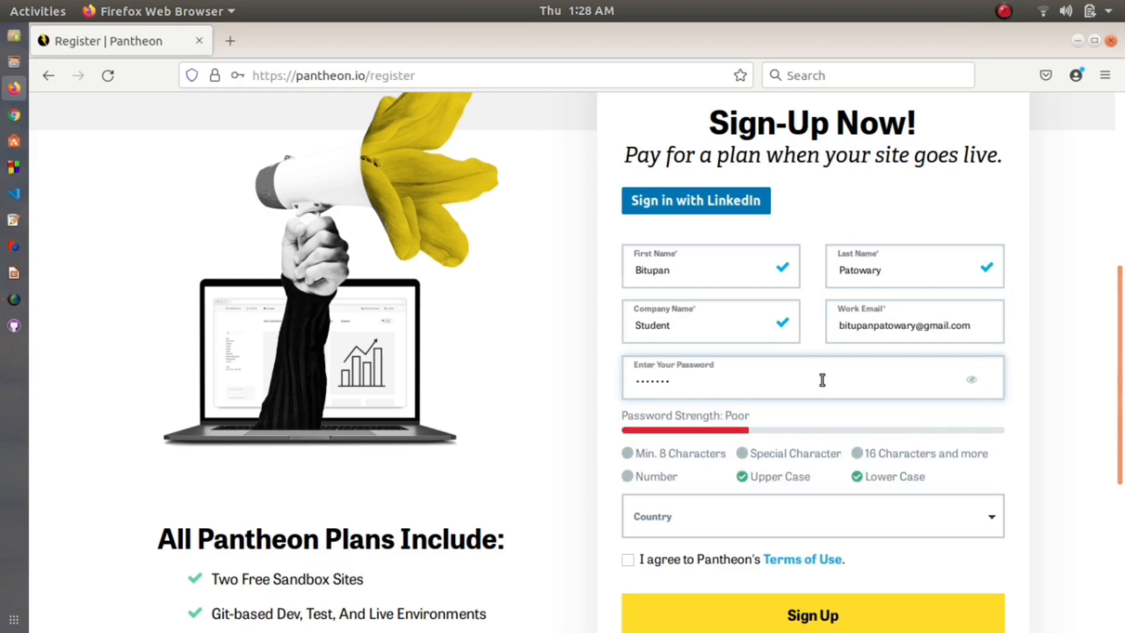
text(•••••)
scroll(862, 412, down, 5)
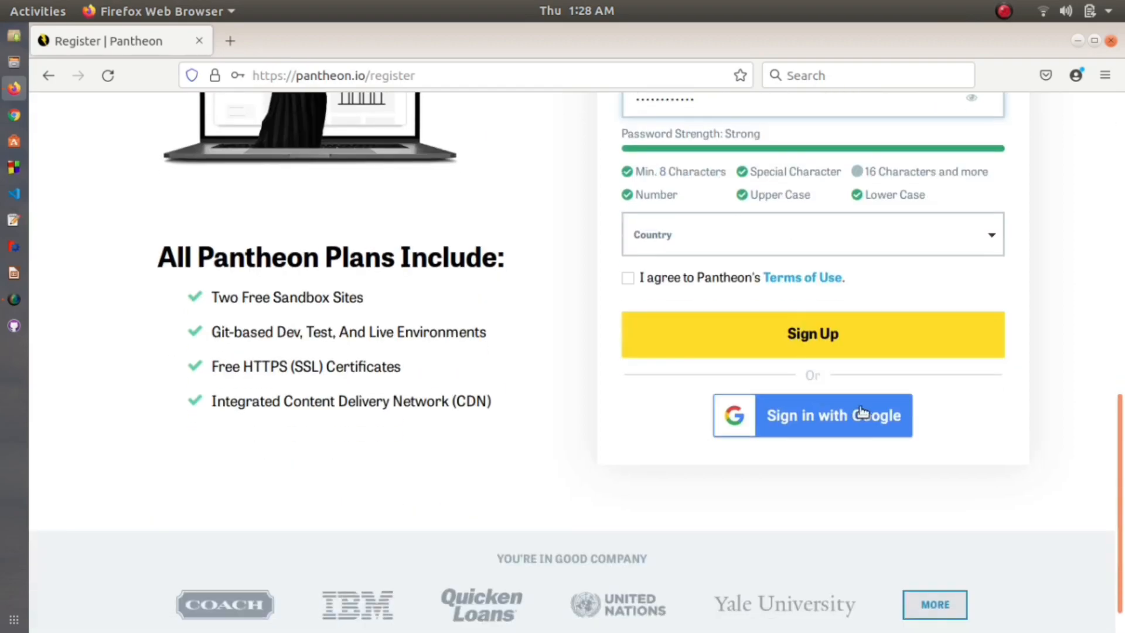
click(1063, 318)
Step: Choose India from the country list
click(991, 233)
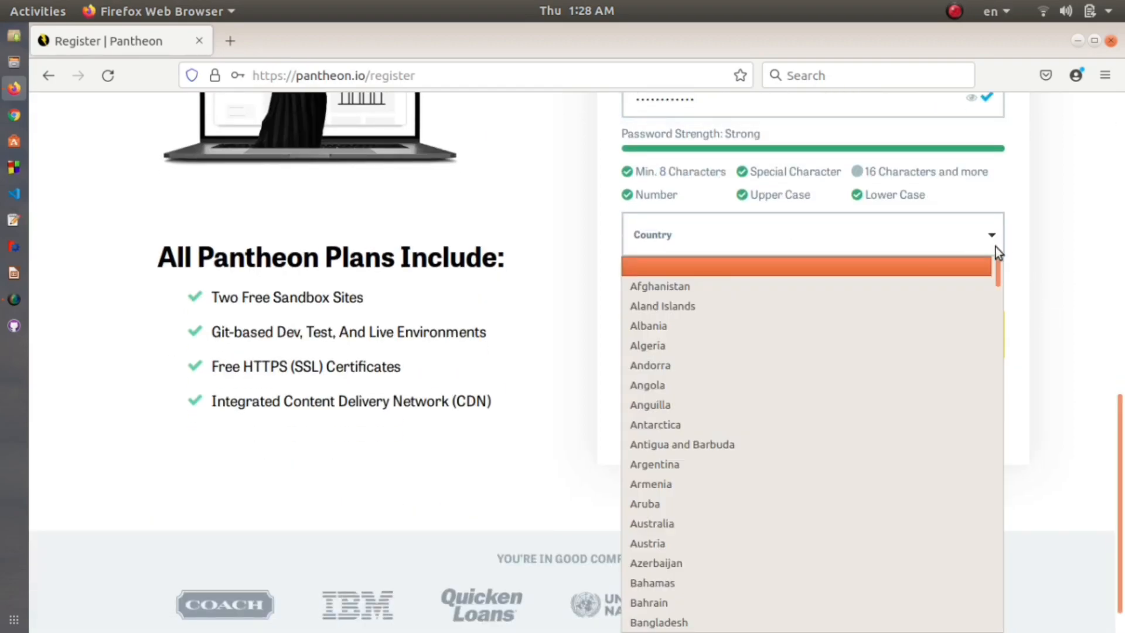
scroll(821, 321, down, 6)
key(i)
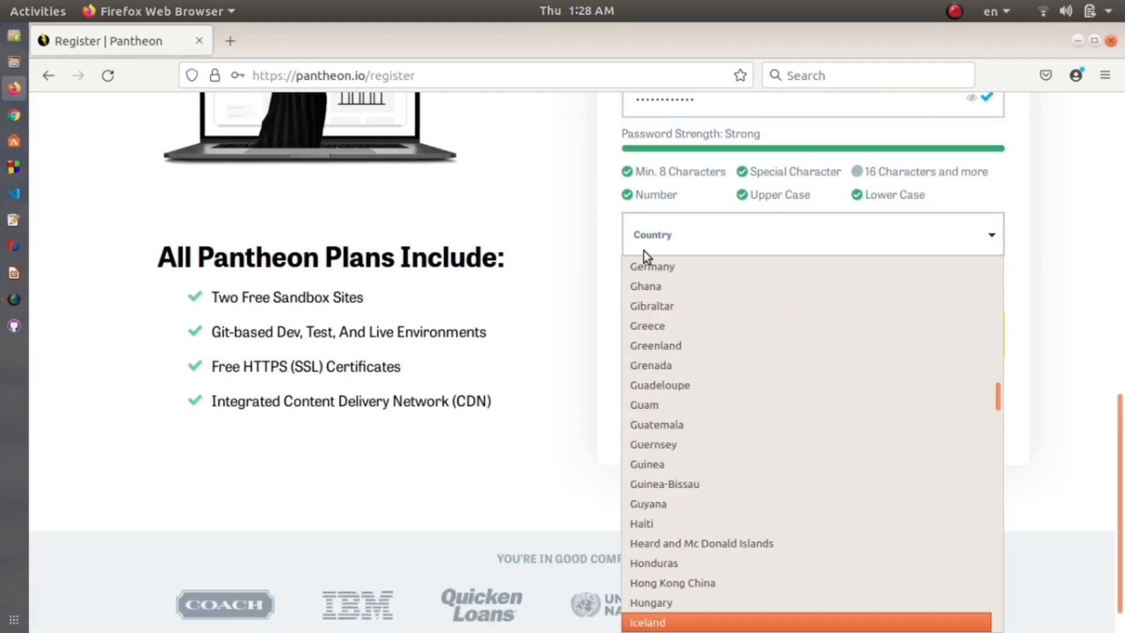
scroll(685, 281, down, 15)
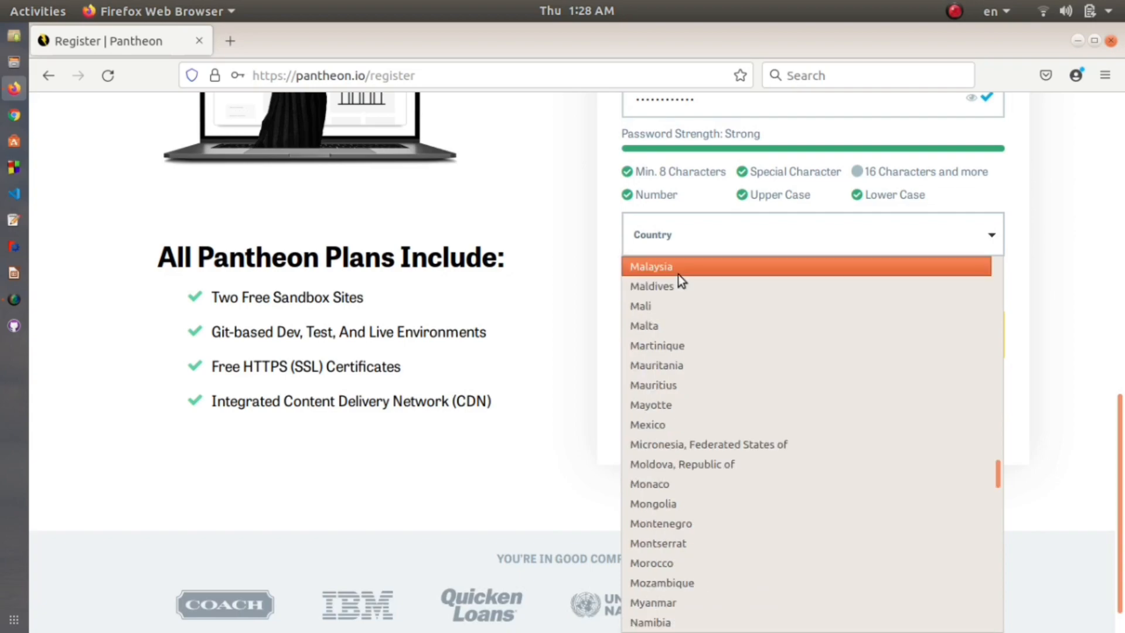
scroll(671, 346, down, 14)
scroll(674, 364, up, 4)
scroll(673, 363, up, 20)
scroll(675, 354, down, 6)
scroll(675, 354, down, 14)
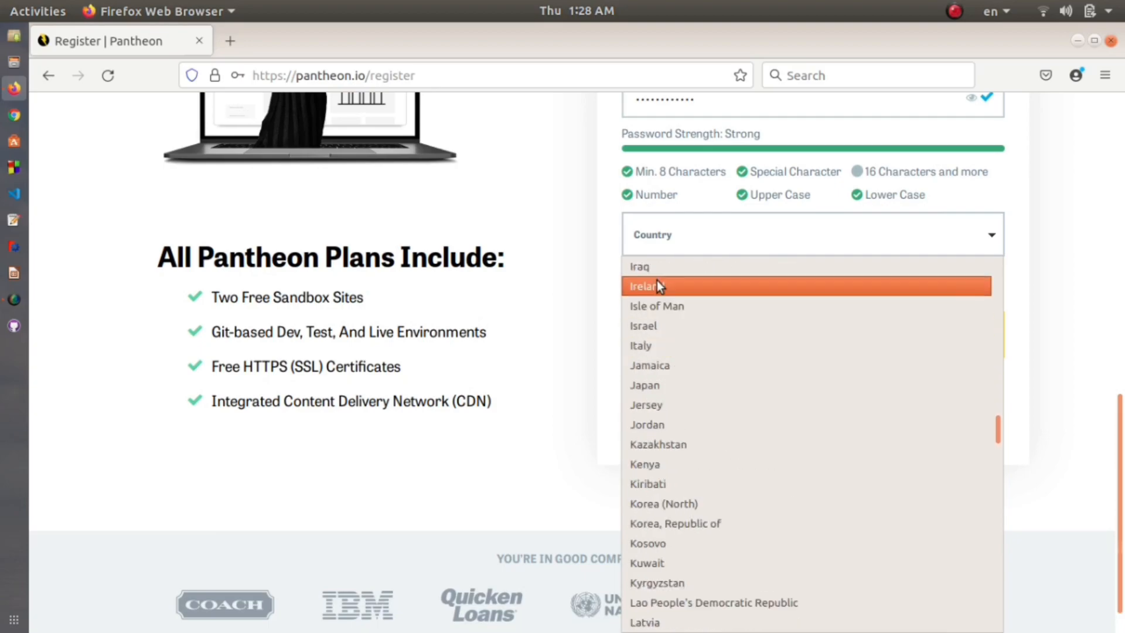
scroll(657, 293, up, 2)
click(659, 325)
Step: Accept Pantheon's Terms of Use and submit the sign-up form
scroll(647, 290, down, 2)
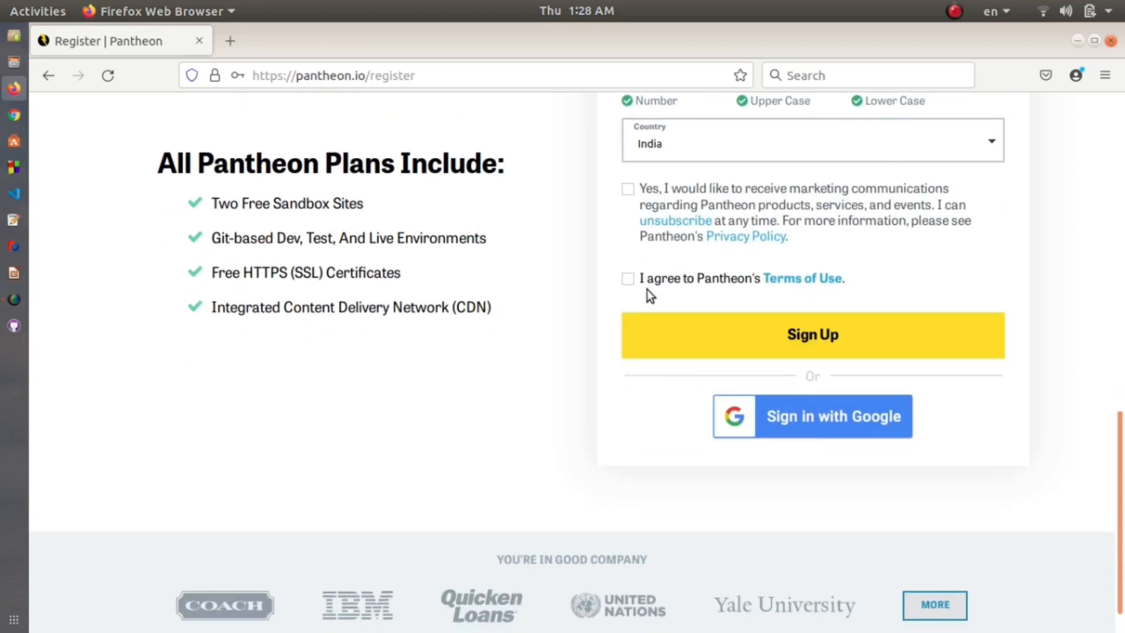
click(639, 285)
click(765, 343)
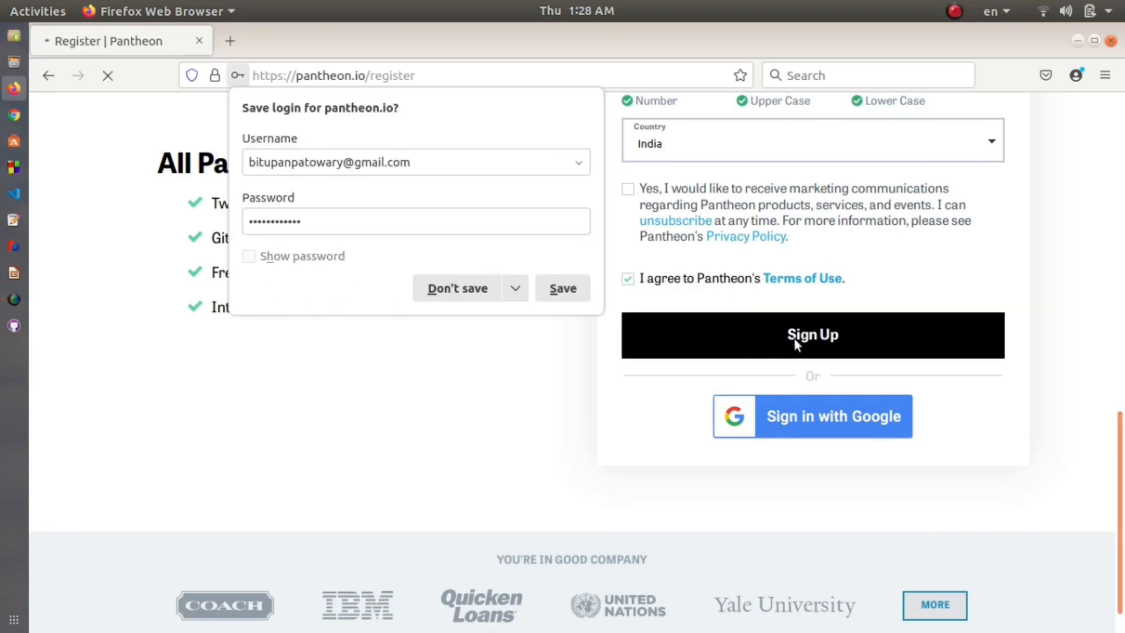
Step: Decline the save-login prompt and enter the account e-mail for e-mail login
click(481, 293)
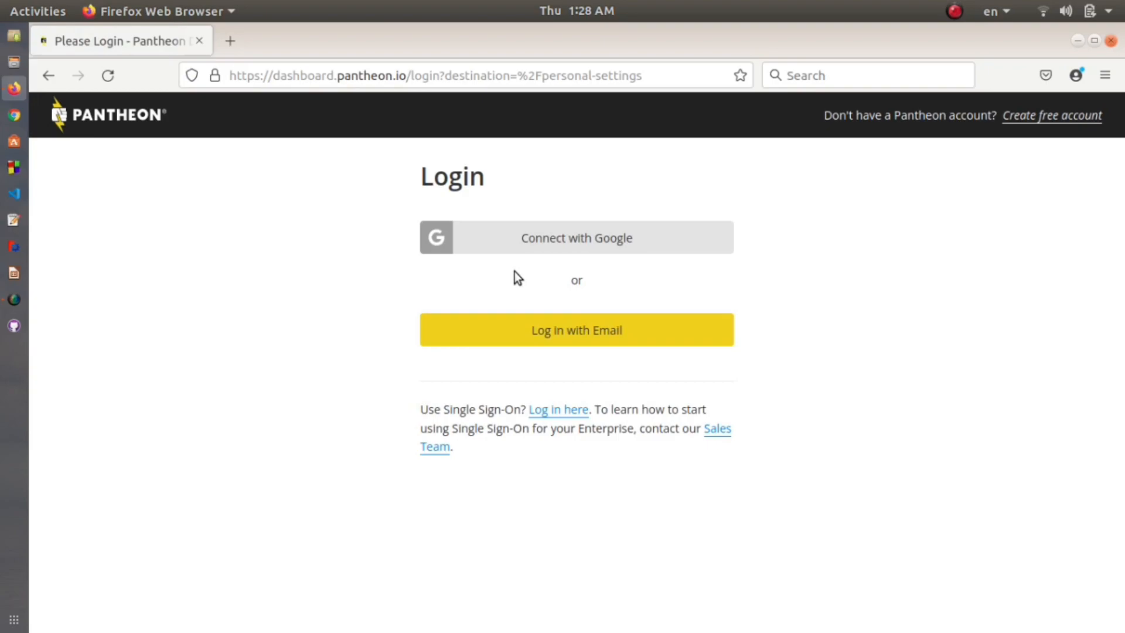
click(534, 333)
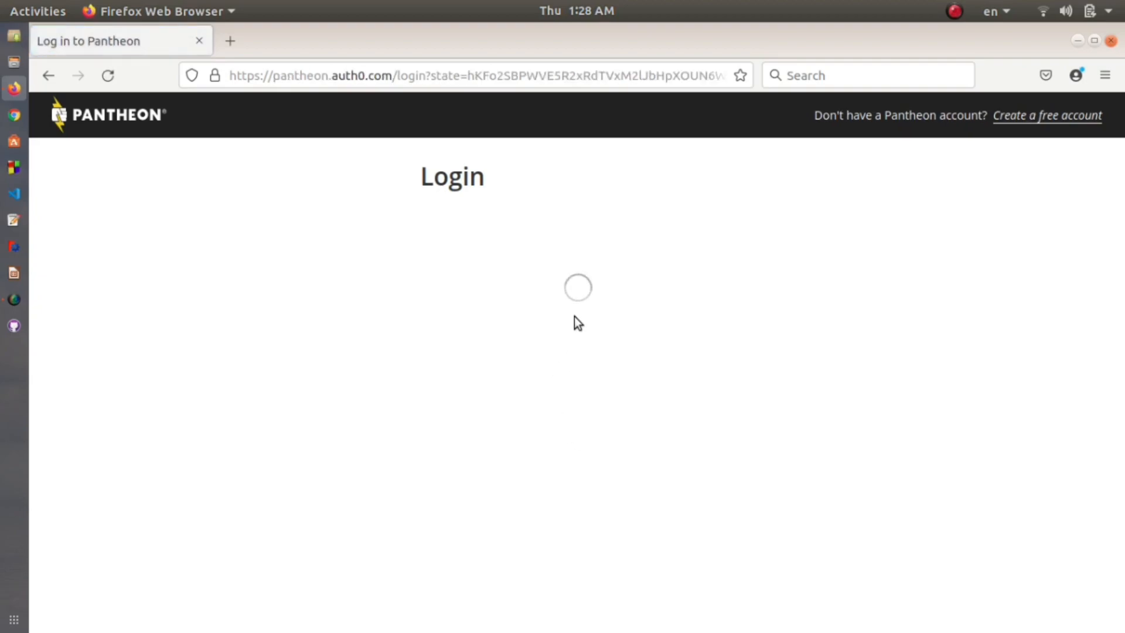
click(574, 368)
text(b)
key(BackSpace)
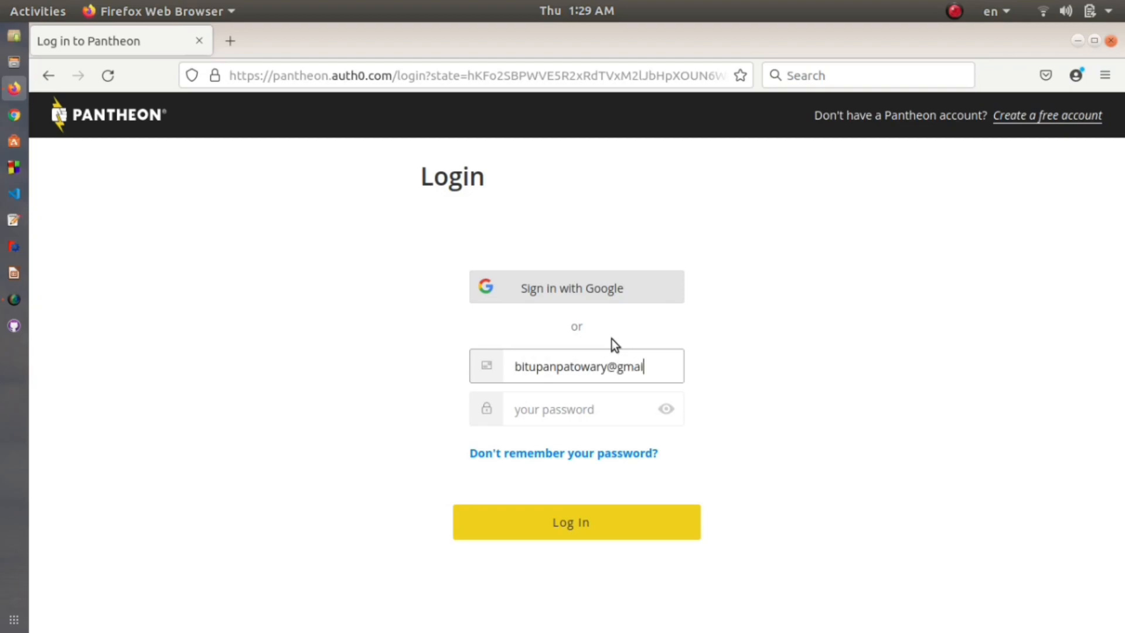
Step: Enter the account password, log in, and decline saving the login in Firefox
click(582, 408)
text(••••••••••••)
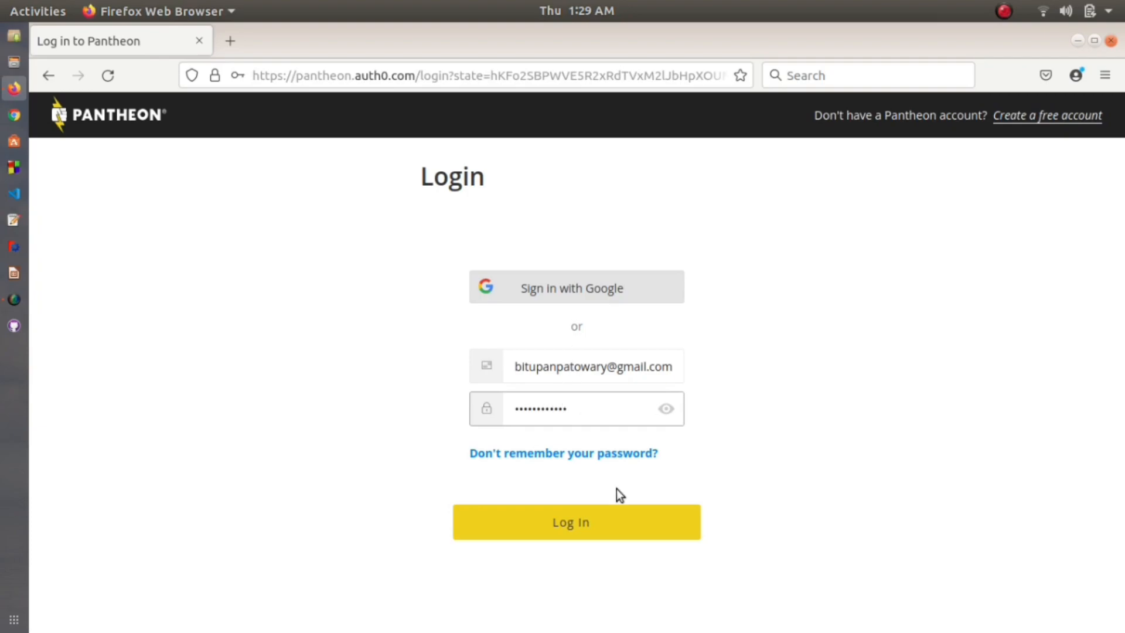
click(617, 513)
click(447, 281)
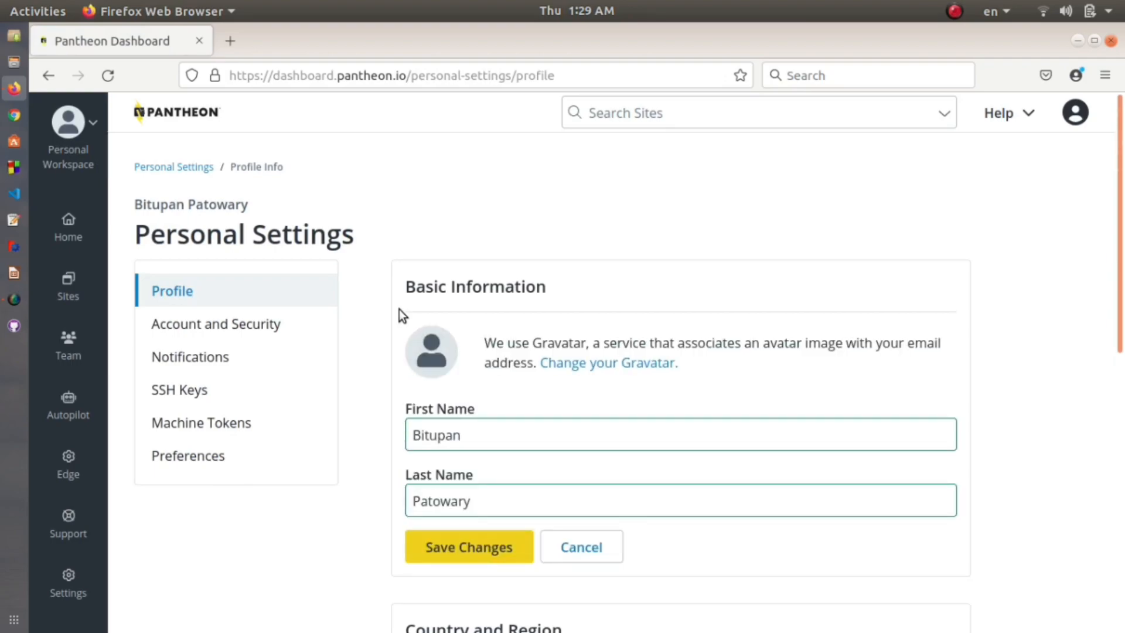
Step: Save the Personal Settings profile changes
scroll(455, 310, down, 7)
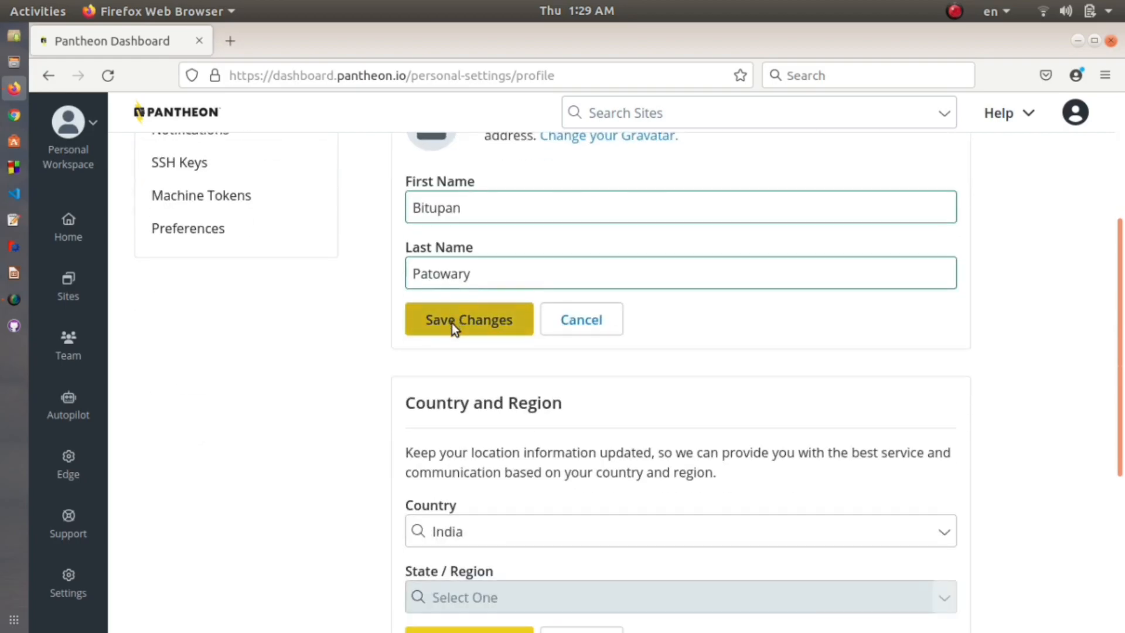
scroll(499, 371, down, 1)
click(496, 367)
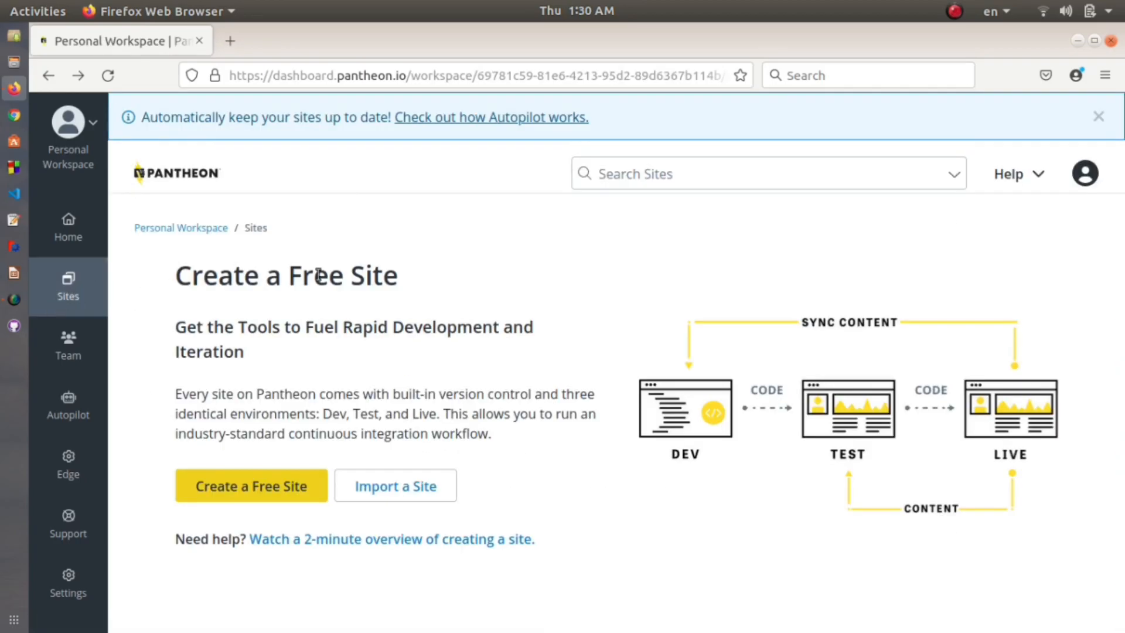
Step: Start a new free site and choose WordPress as its type
click(282, 489)
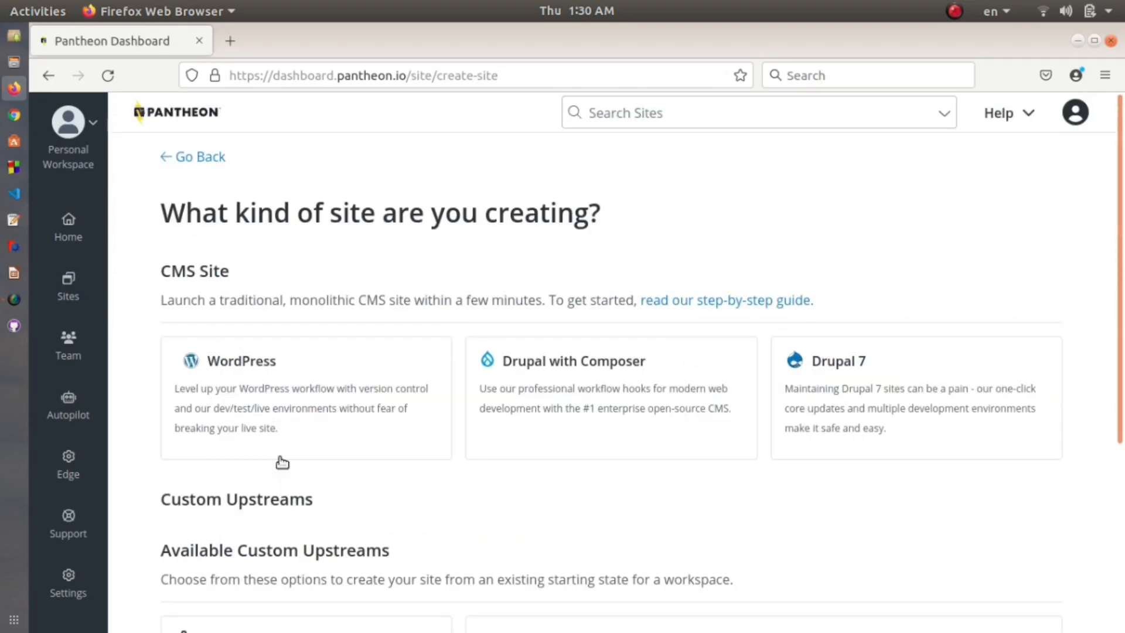
drag(231, 275, 162, 272)
click(246, 328)
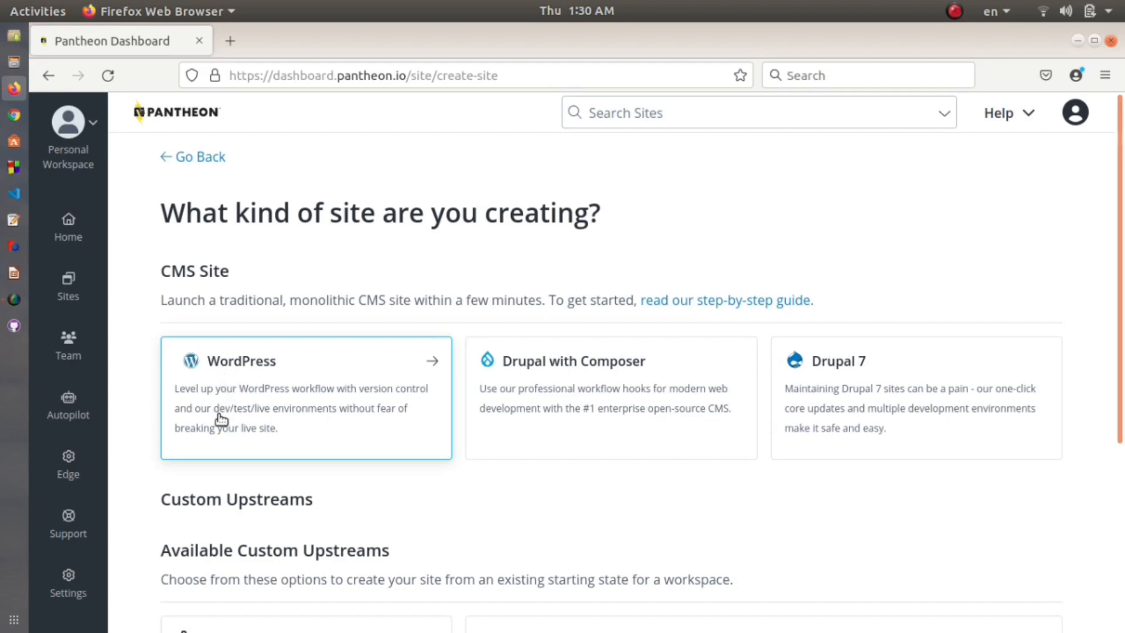
click(264, 357)
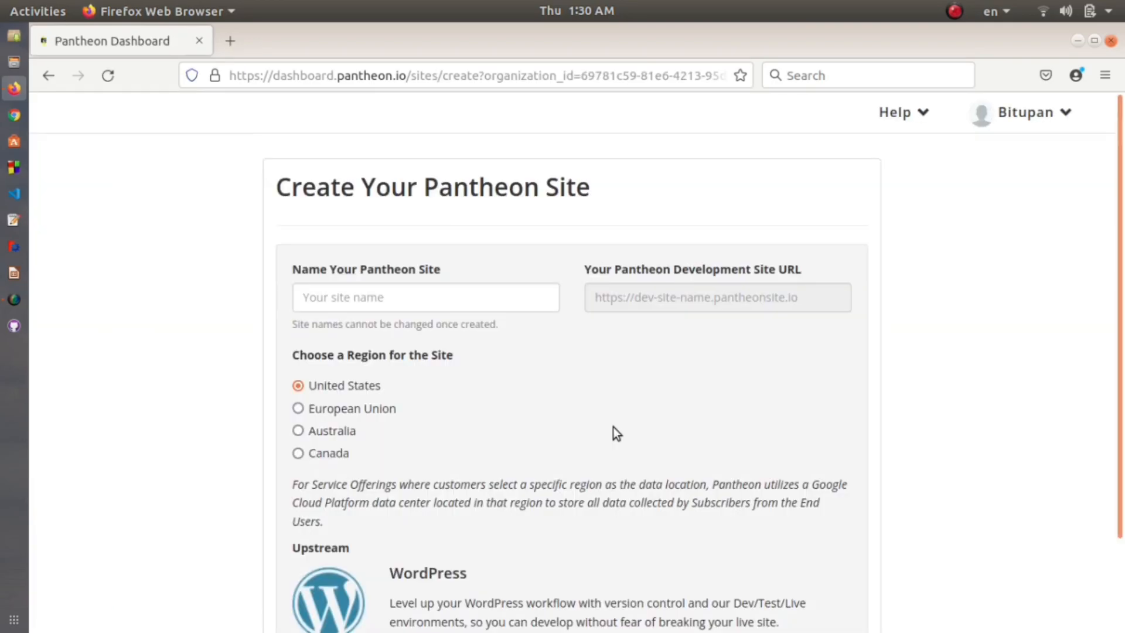
Step: Name the site TechGeekz (dev-techgeekz.pantheonsite.io), keeping the United States region
click(429, 306)
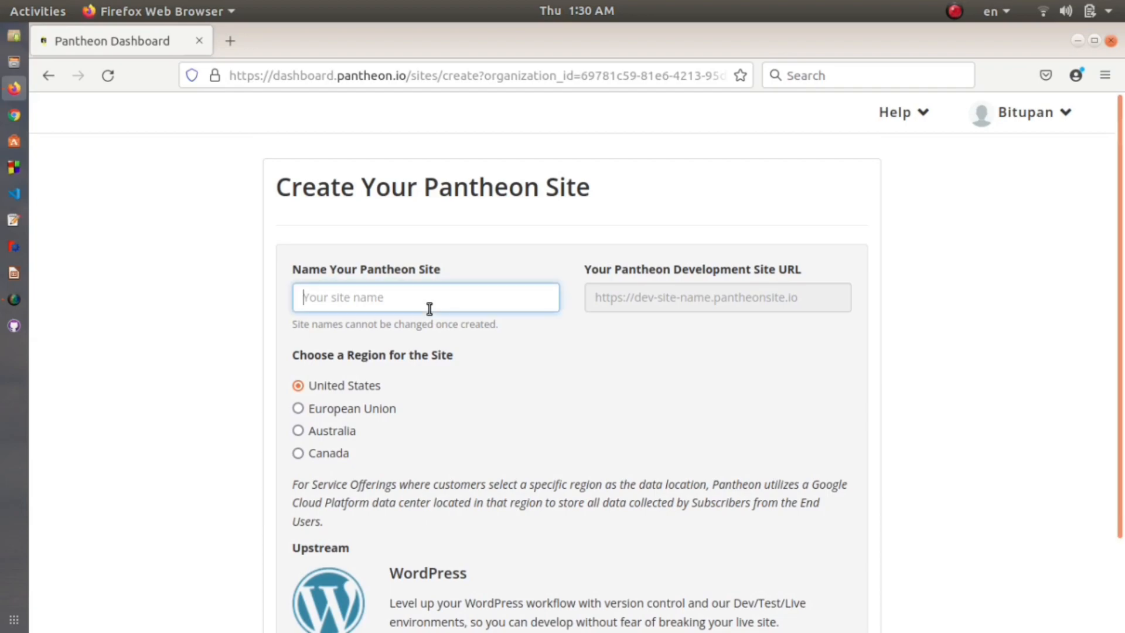
text(T)
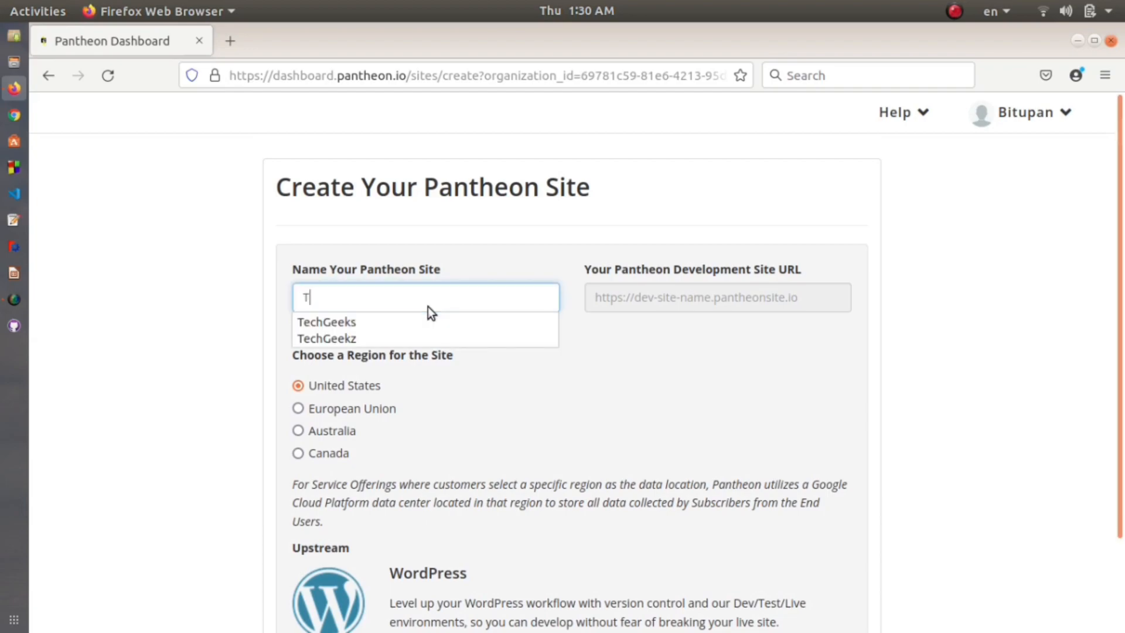
text(echGeekz)
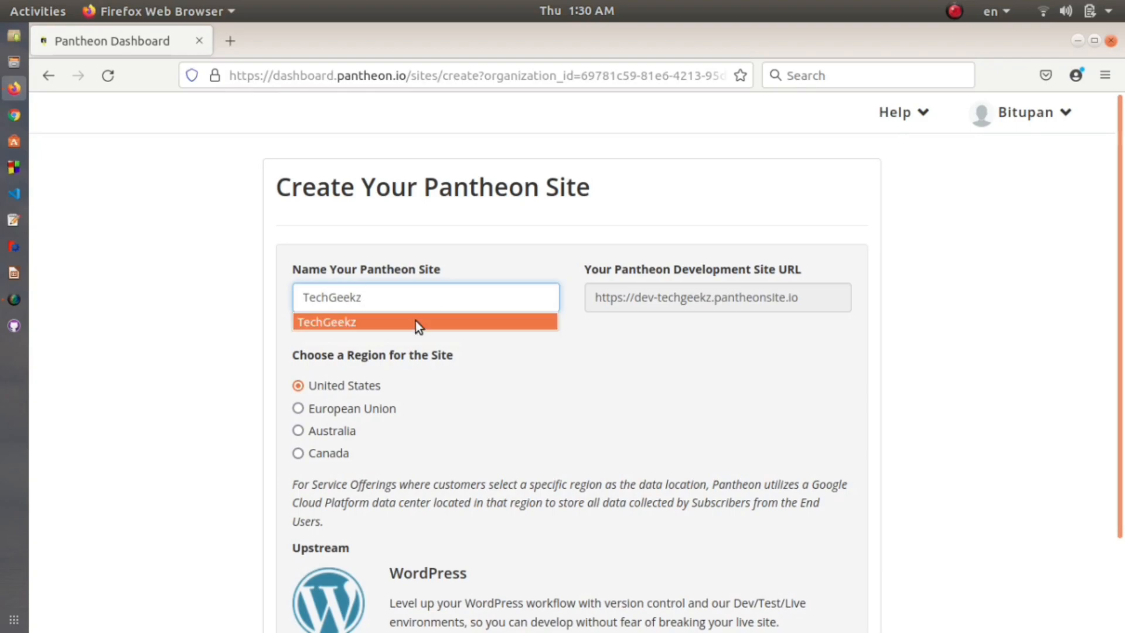
click(416, 321)
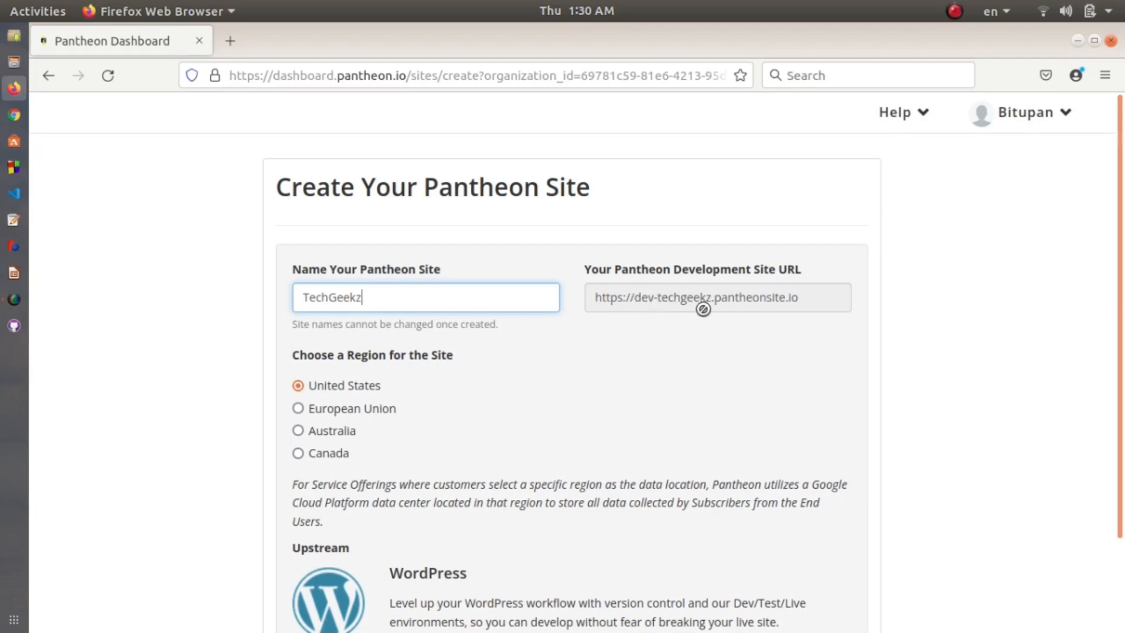
scroll(420, 291, down, 3)
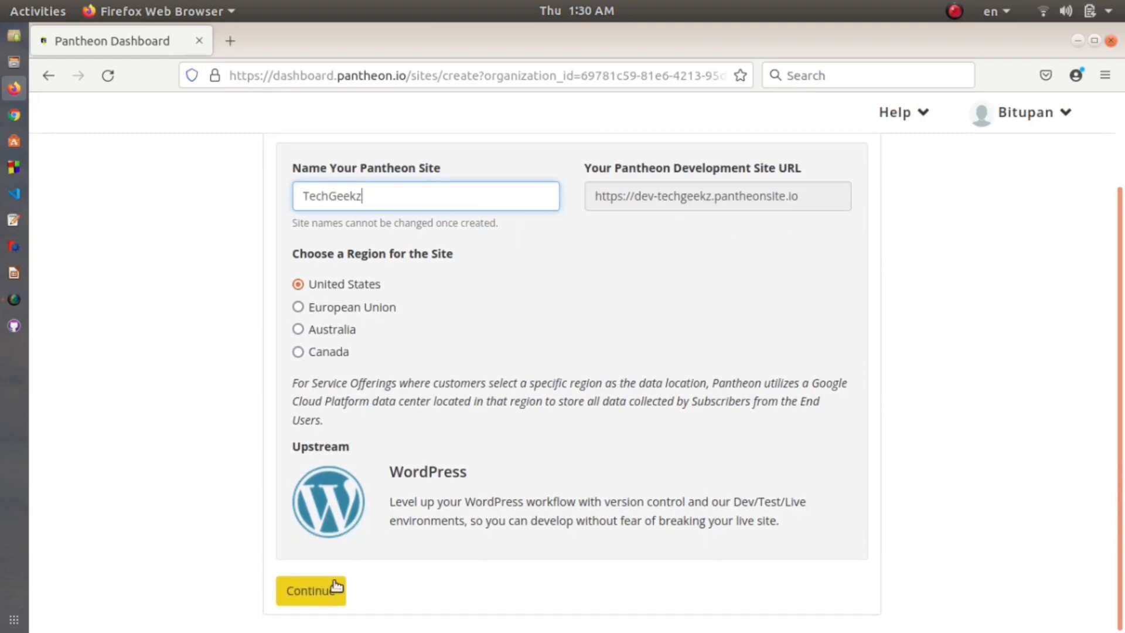
Step: Create the TechGeekz site, wait for deployment, and view its Dev environment dashboard
click(332, 593)
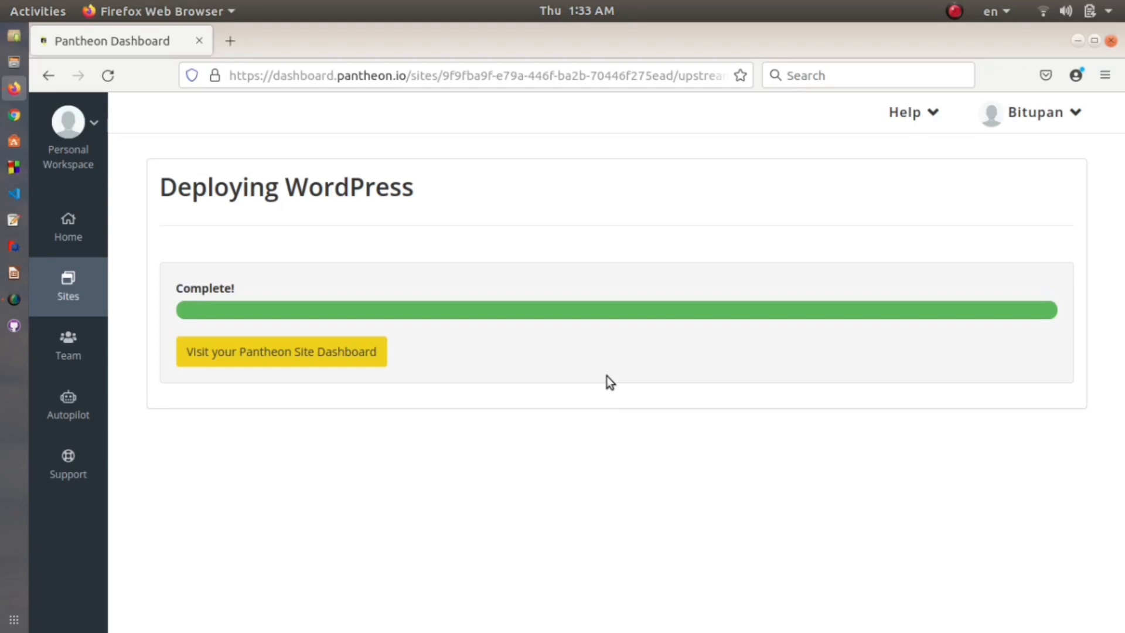
click(289, 367)
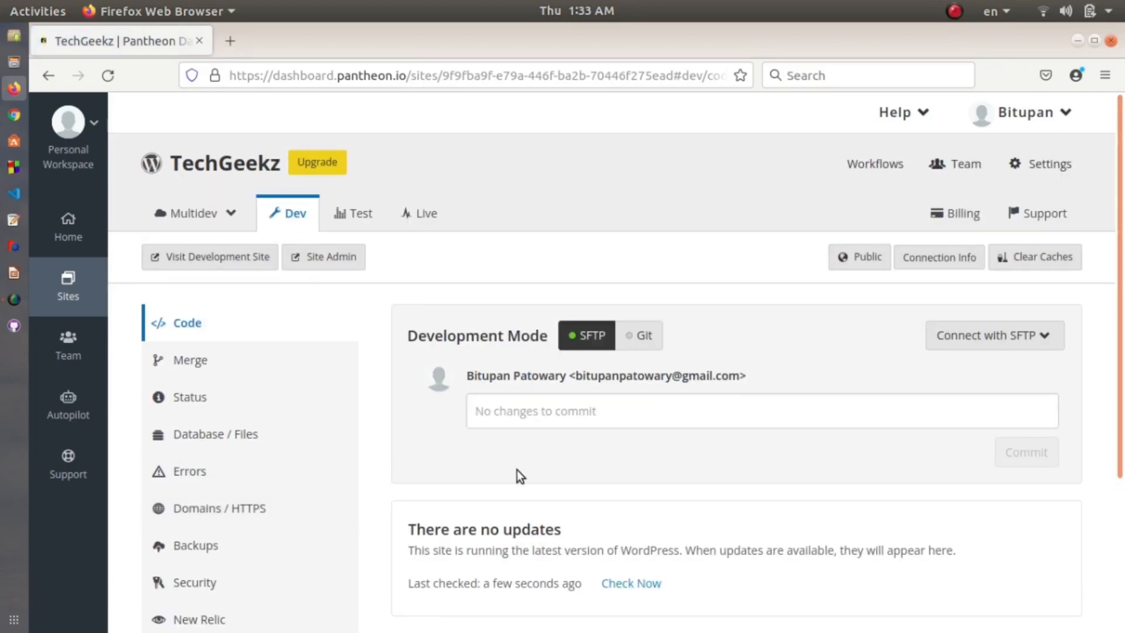
drag(170, 163, 270, 165)
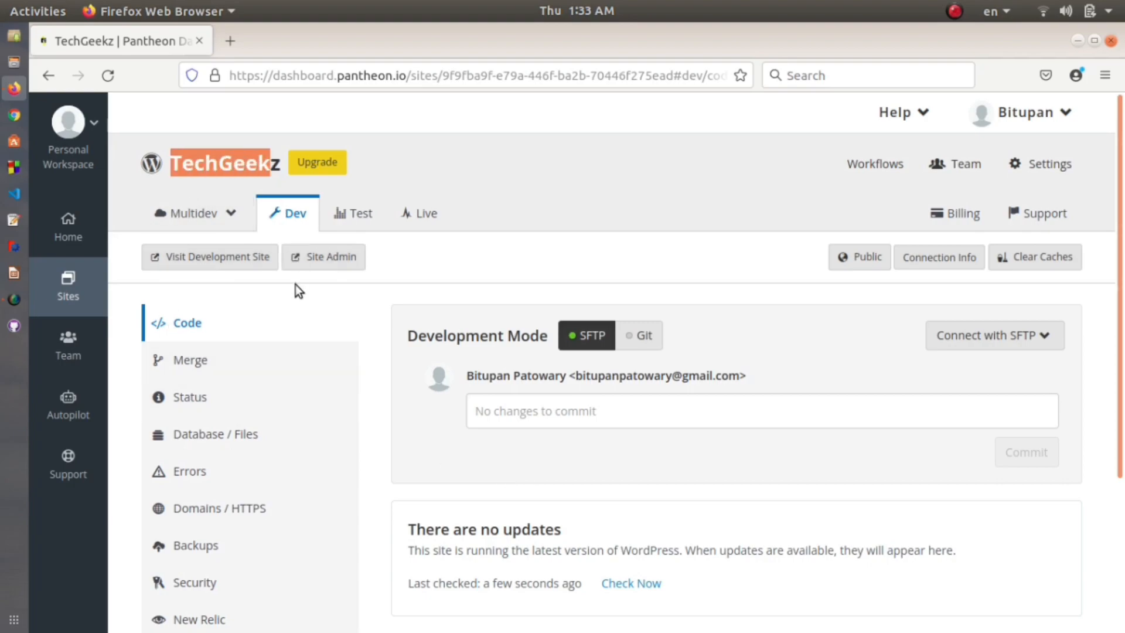
click(415, 284)
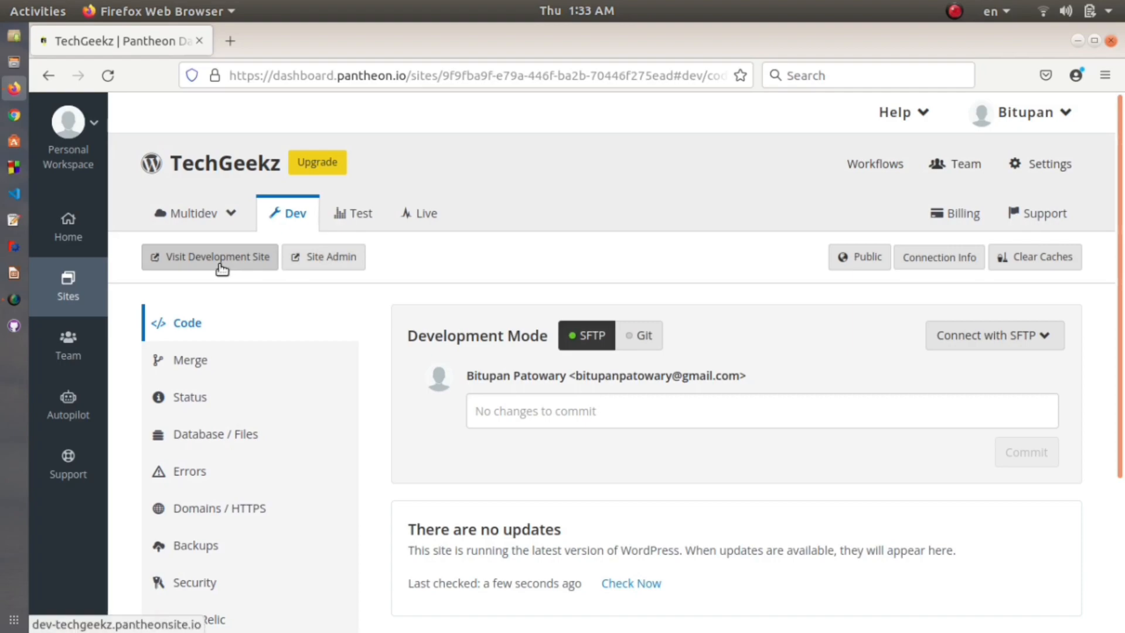
Step: Open the development site and continue with English as the install language
click(222, 265)
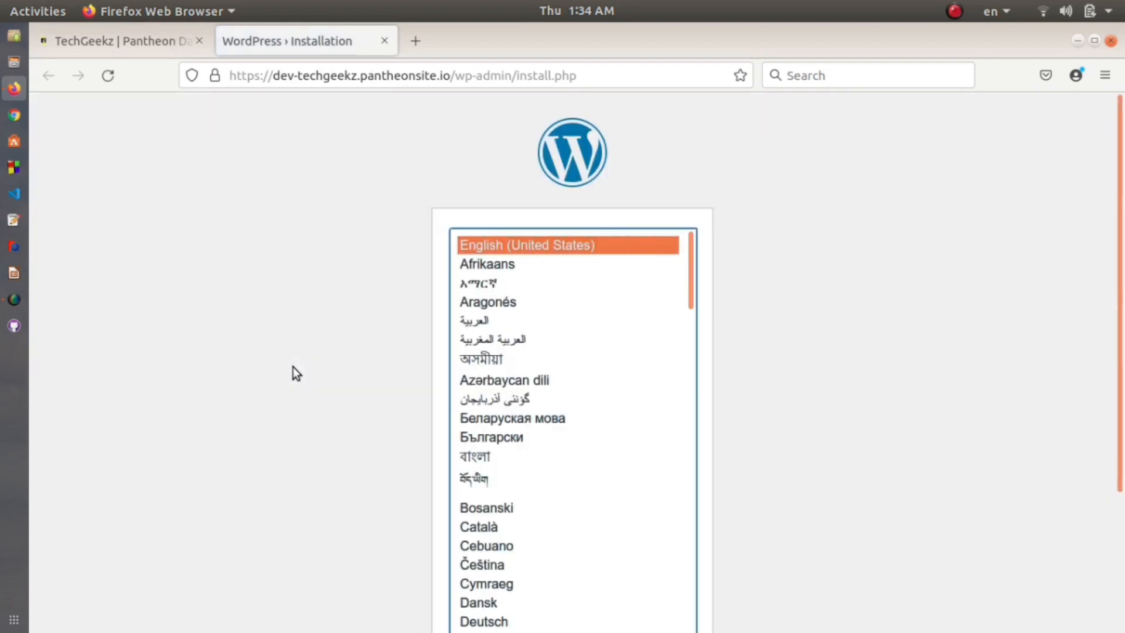
scroll(683, 244, down, 5)
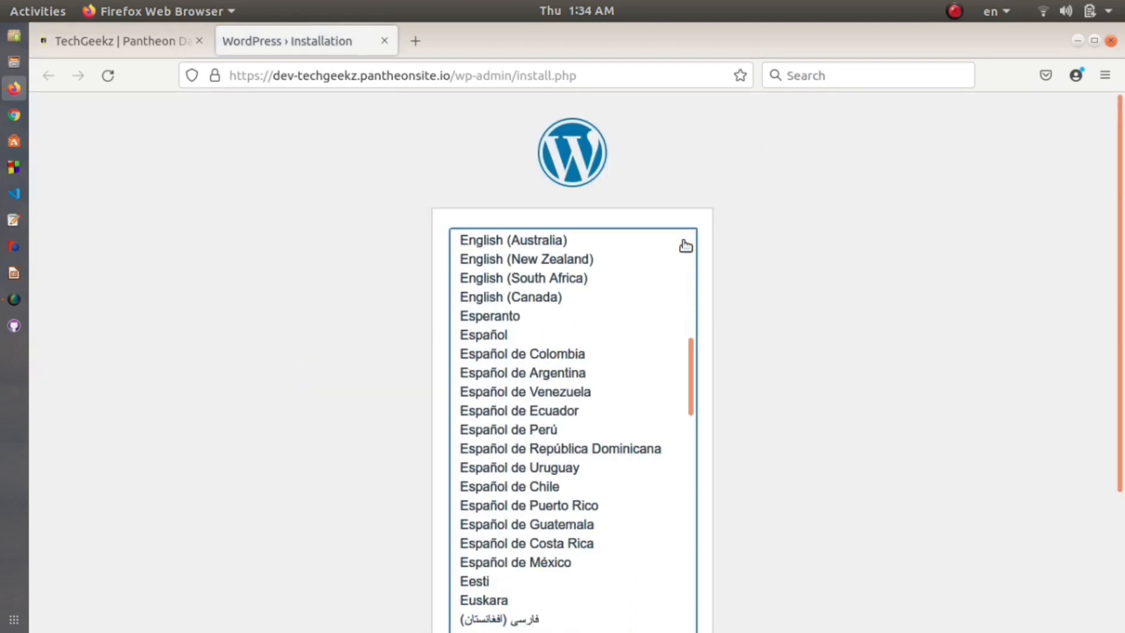
scroll(753, 283, down, 3)
click(670, 577)
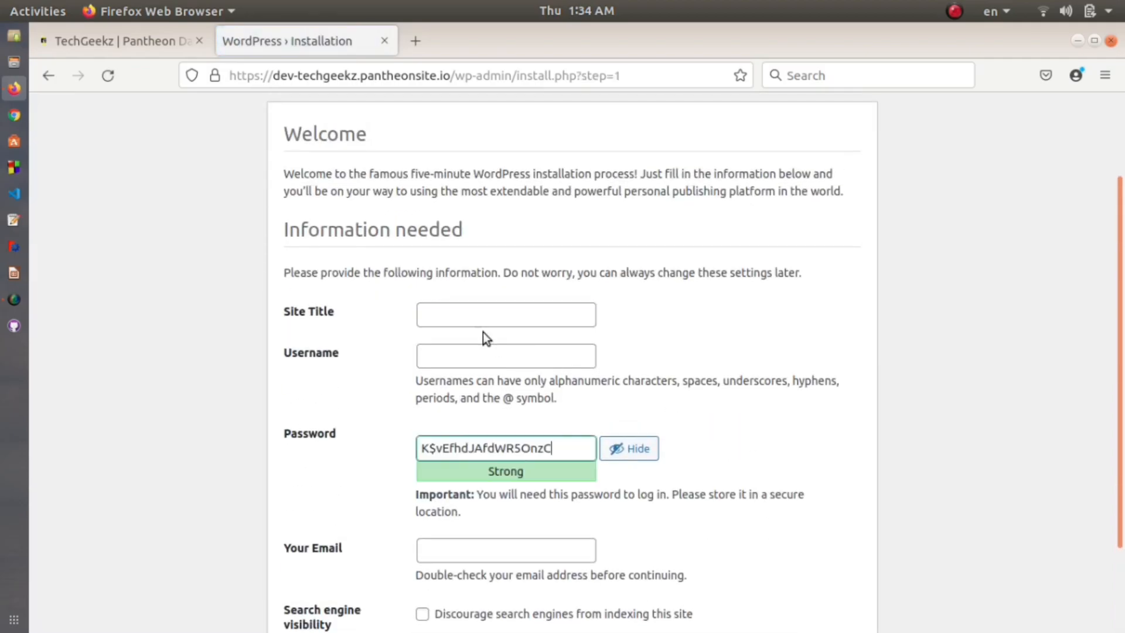
Step: Set the site title and admin username to TechGeekz
click(474, 320)
text(TechGeekz)
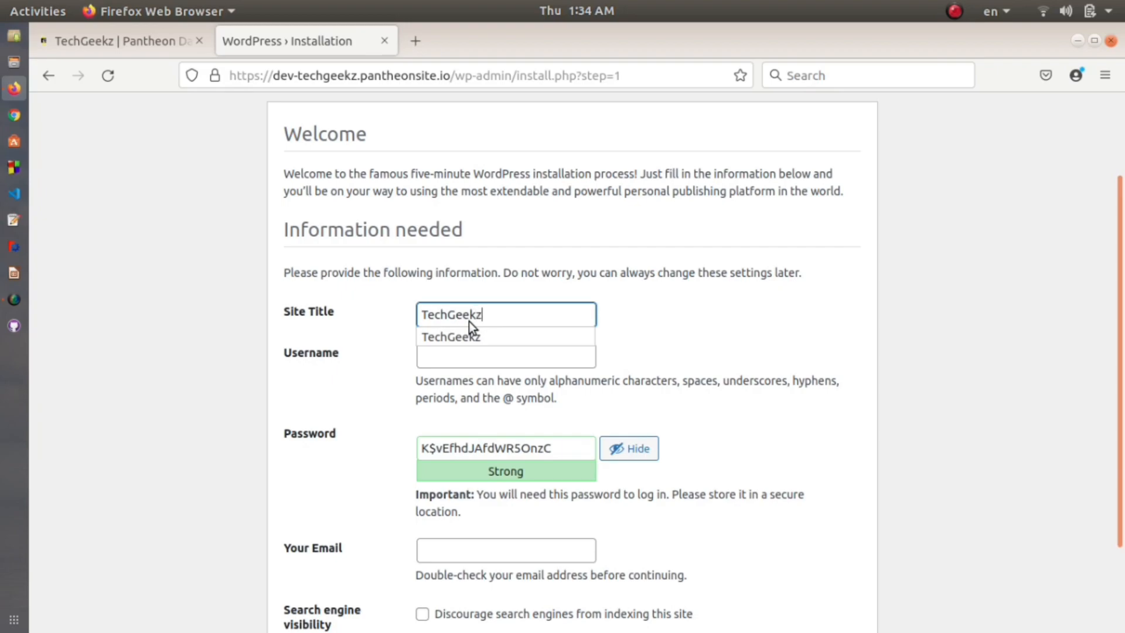
drag(489, 314, 404, 316)
click(441, 358)
text(TechGeekz)
Step: Enter the admin password and confirm using a weak password
scroll(509, 346, down, 3)
scroll(466, 331, down, 1)
drag(556, 340, 412, 341)
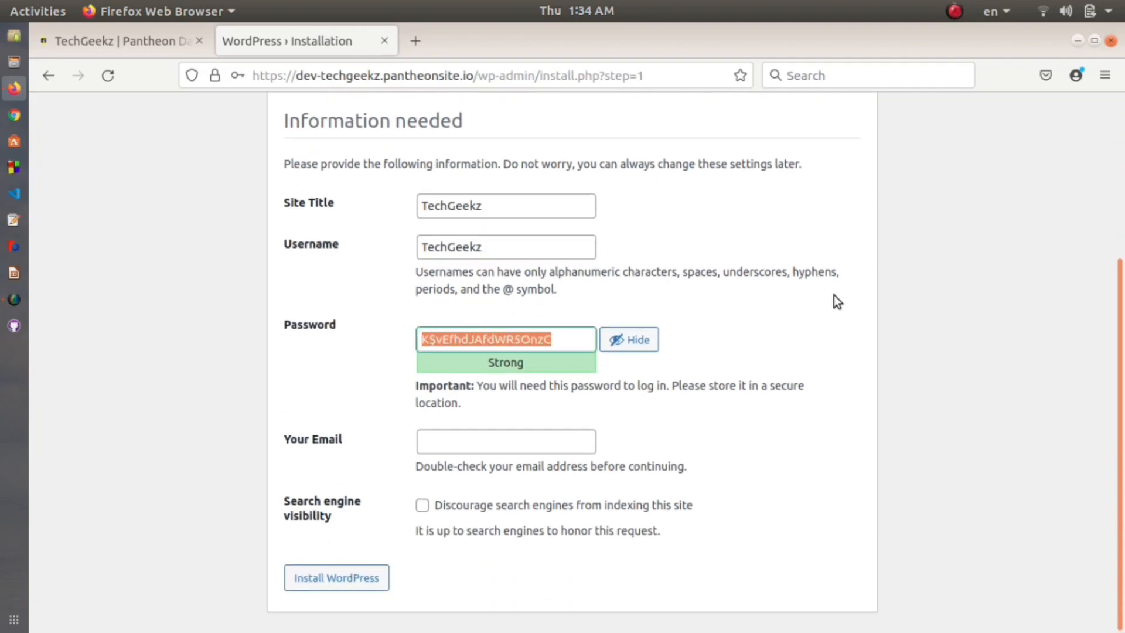
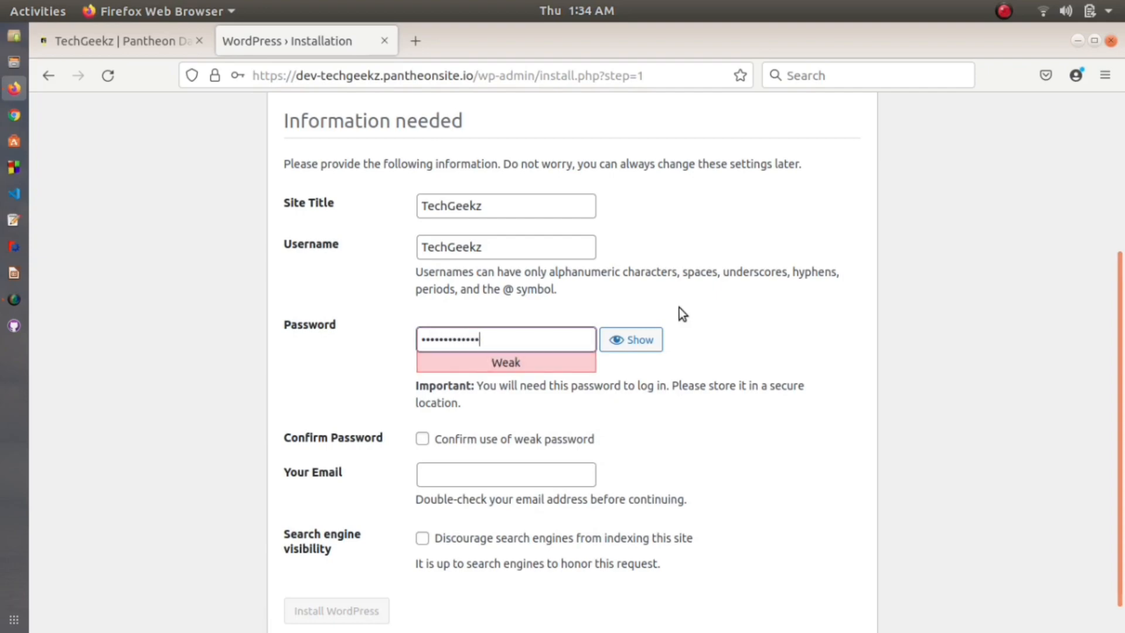
scroll(680, 308, down, 2)
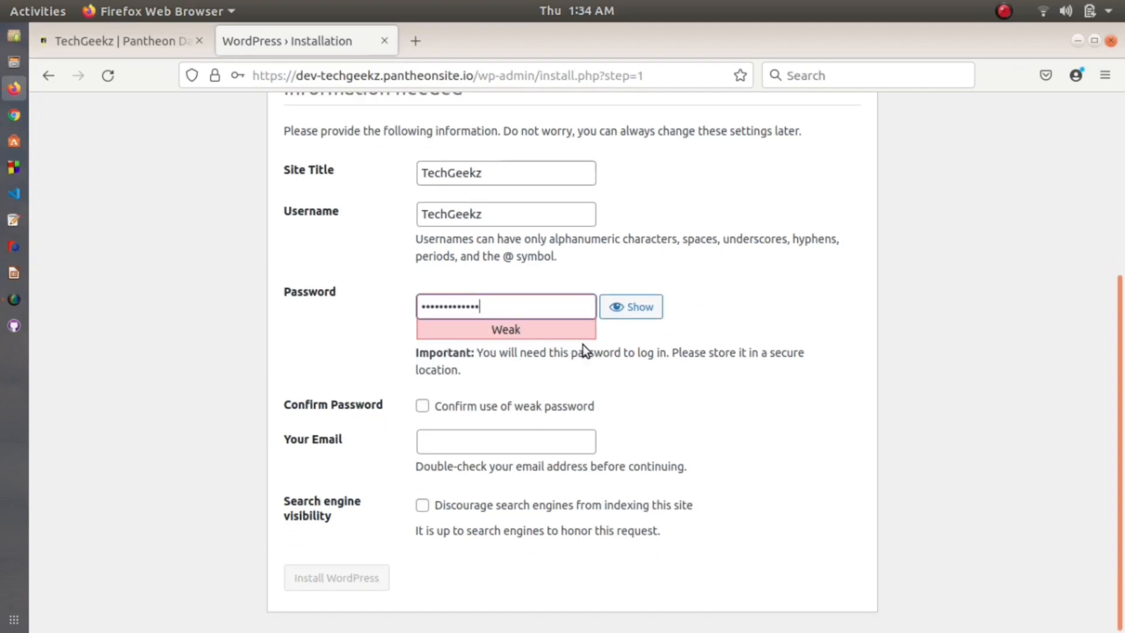
click(423, 408)
Step: Fill in the admin e-mail address and run the WordPress installation
click(561, 439)
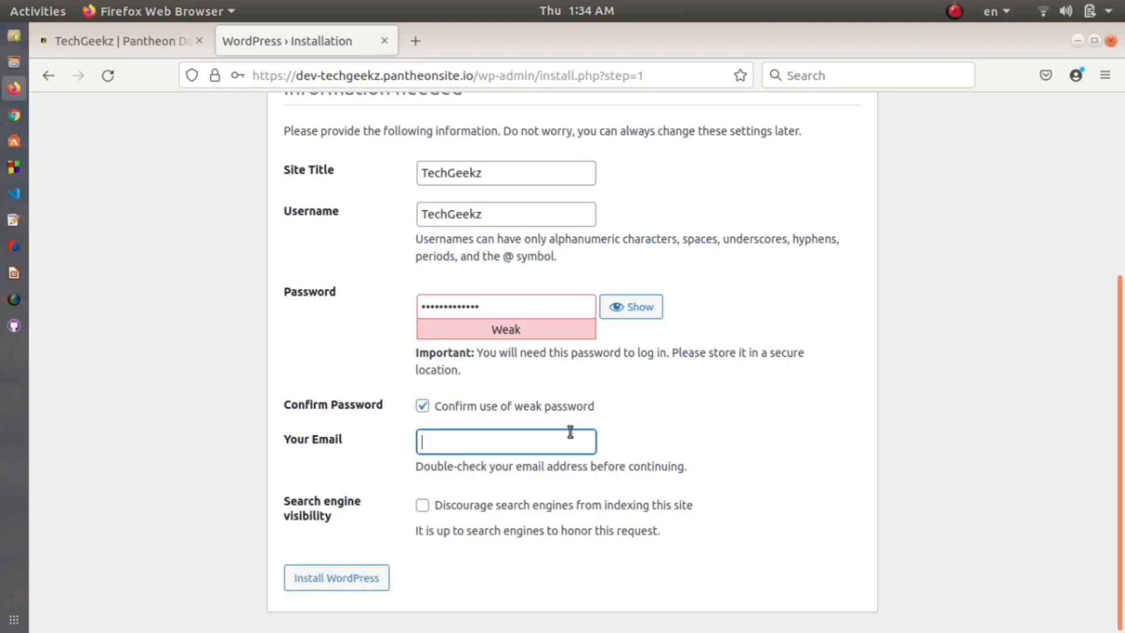
click(526, 466)
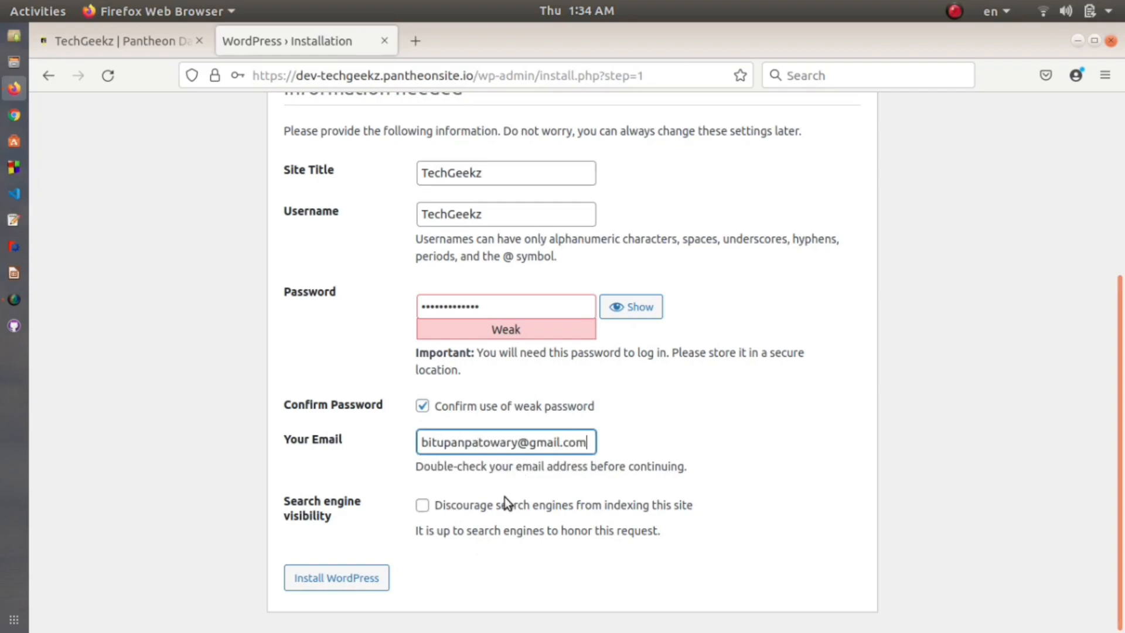
click(361, 584)
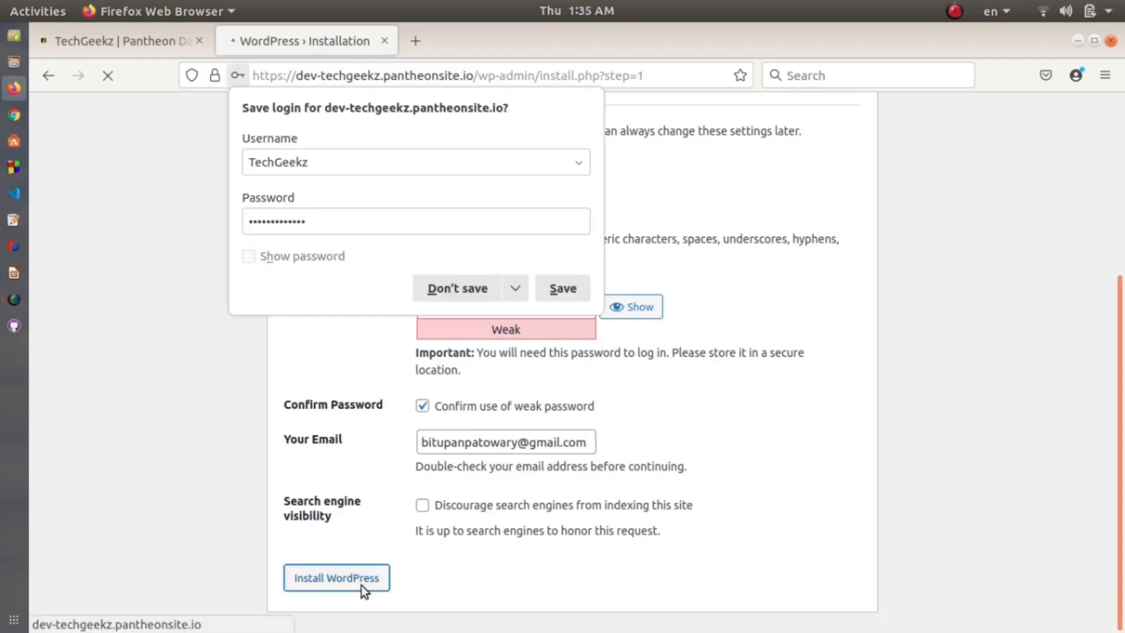
Step: Decline saving the login and review the username and password note on the success page
click(459, 289)
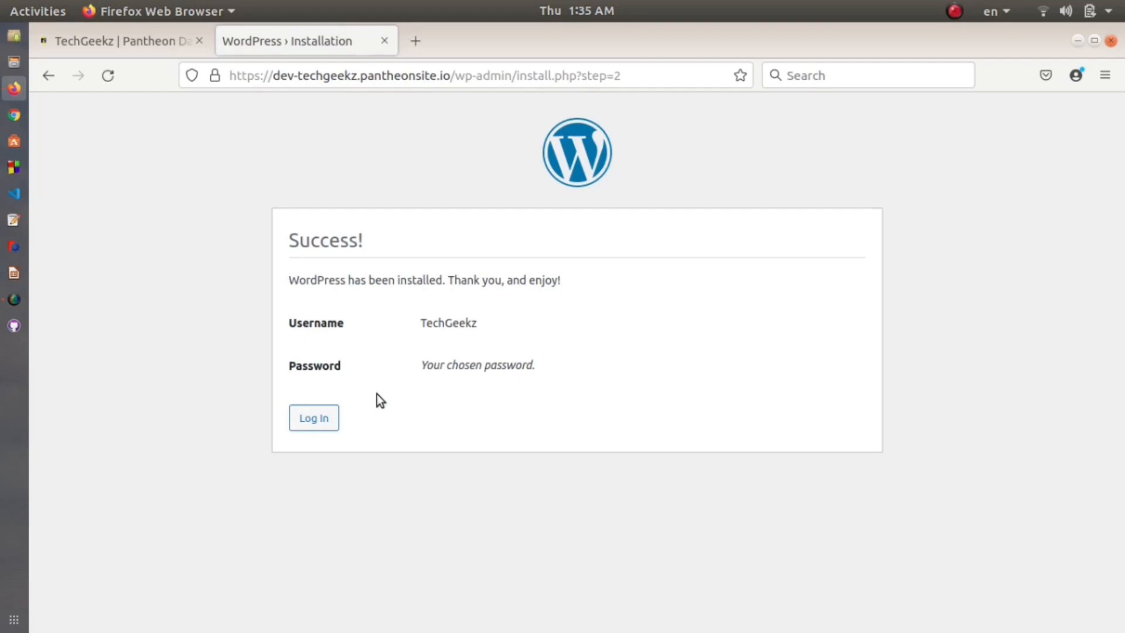
drag(462, 322, 495, 334)
drag(420, 369, 540, 367)
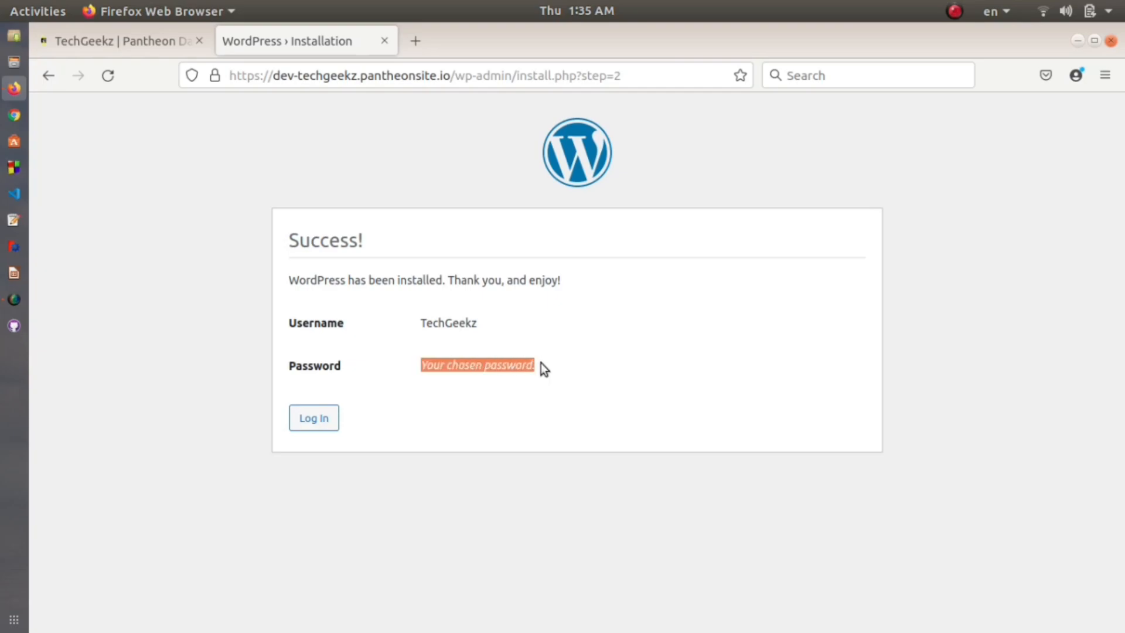
click(544, 366)
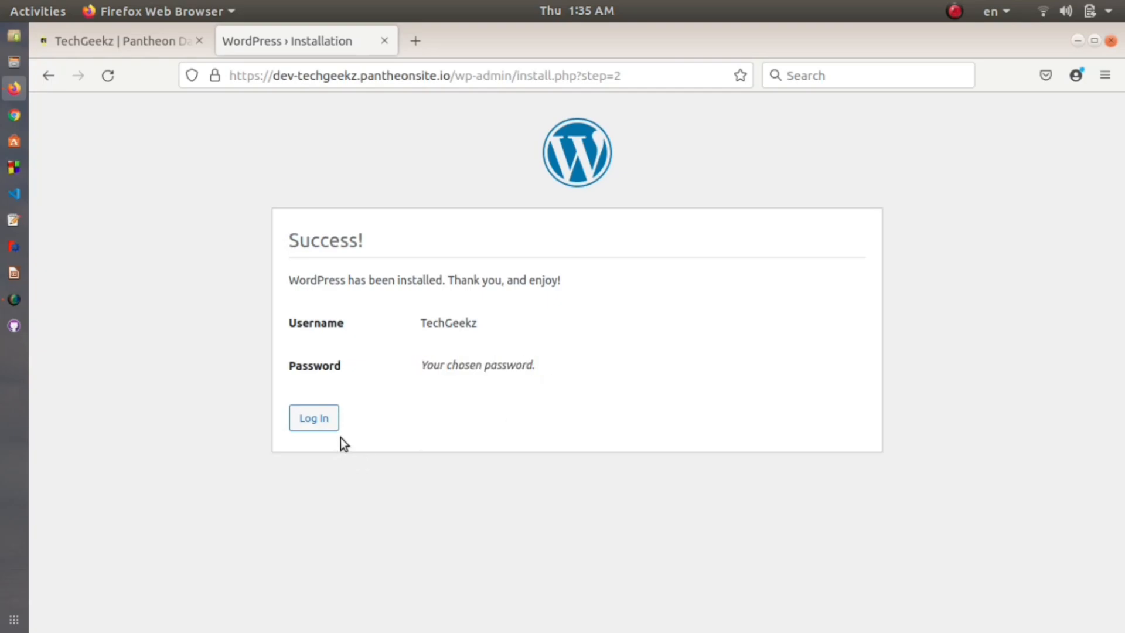
Step: Log in to WordPress with the TechGeekz username and password
click(315, 419)
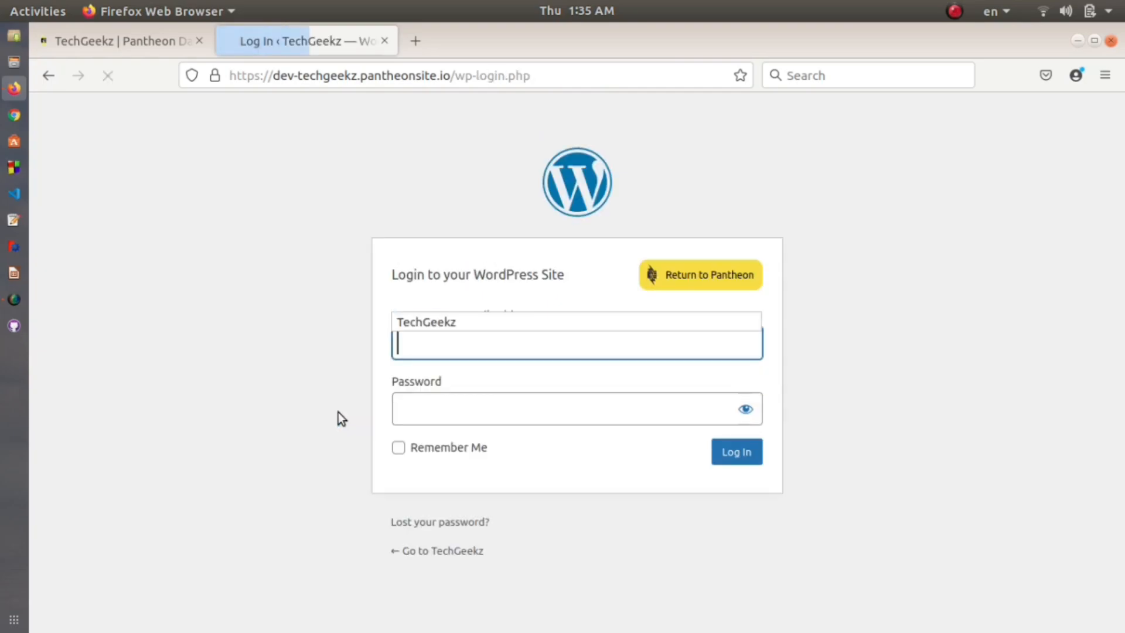
click(490, 343)
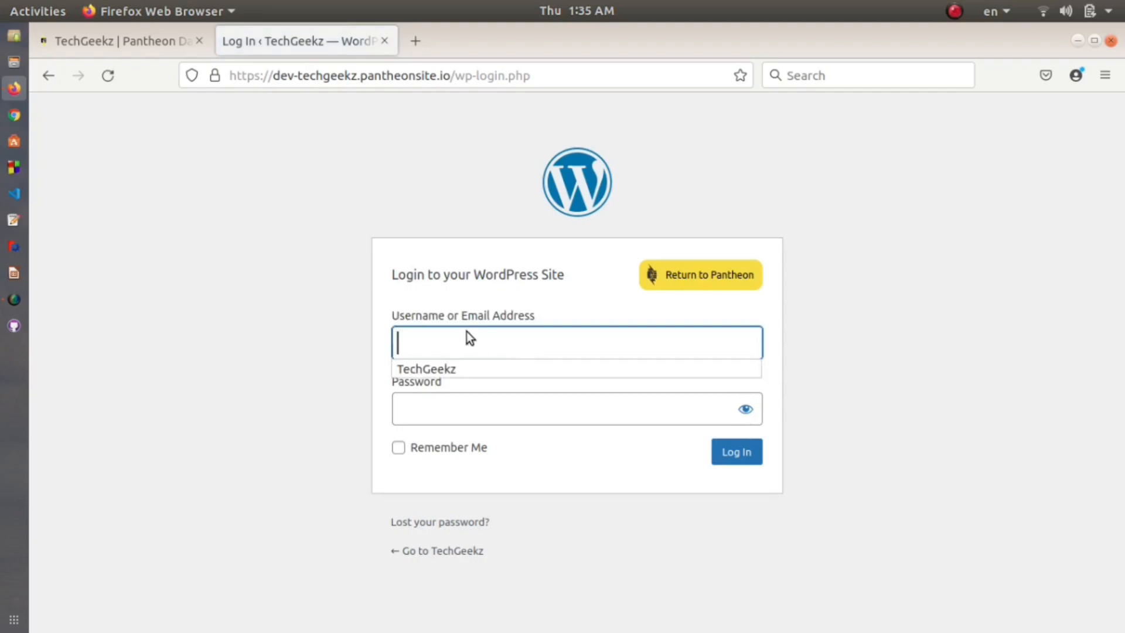
click(459, 368)
click(500, 394)
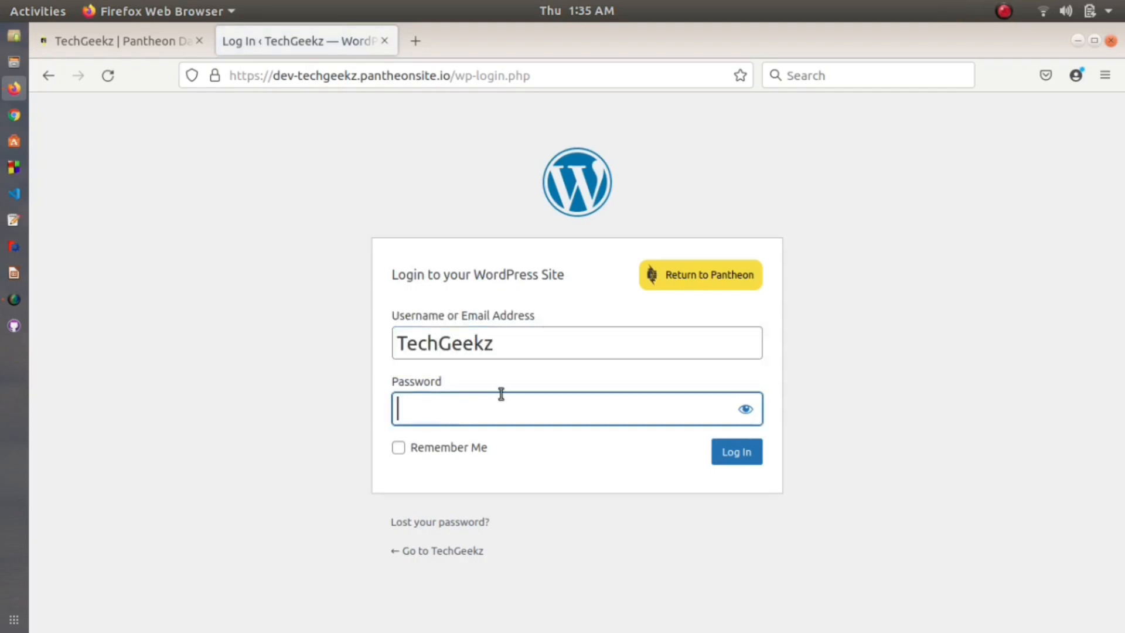
text(••••••)
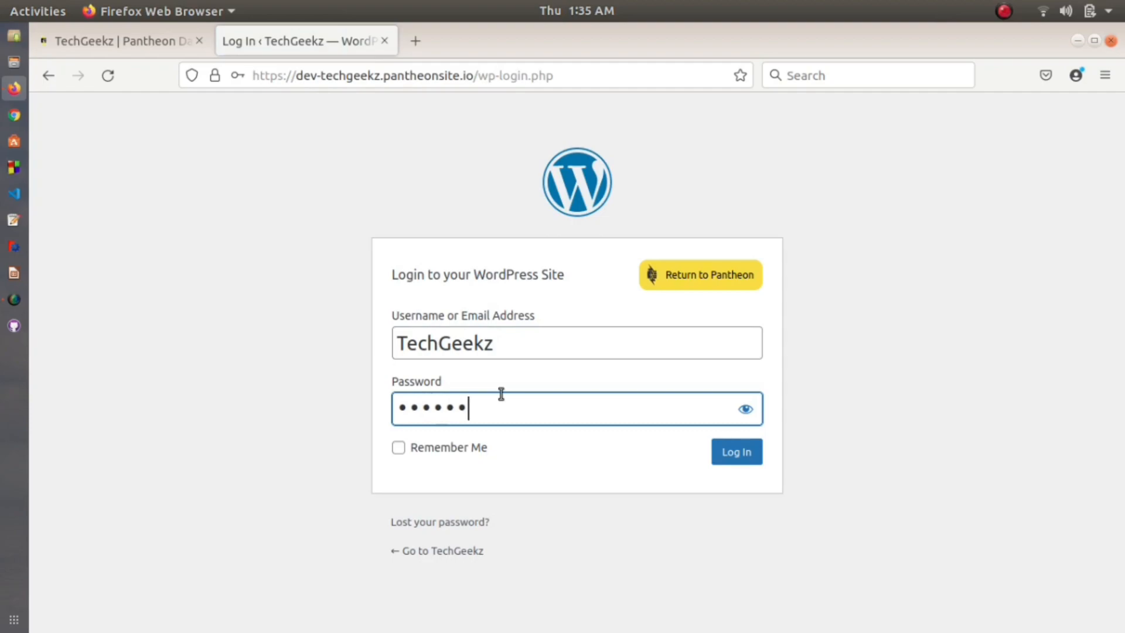
text(••••••••)
click(735, 459)
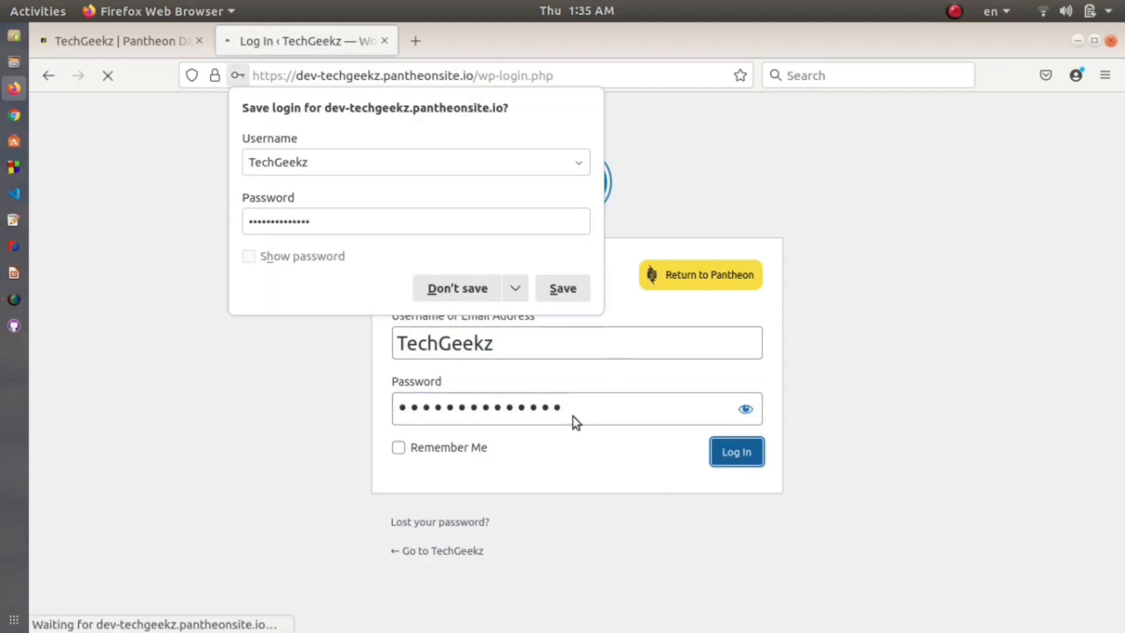
Step: After the incorrect-password error, retype the password, resubmit, and decline saving the login
click(453, 297)
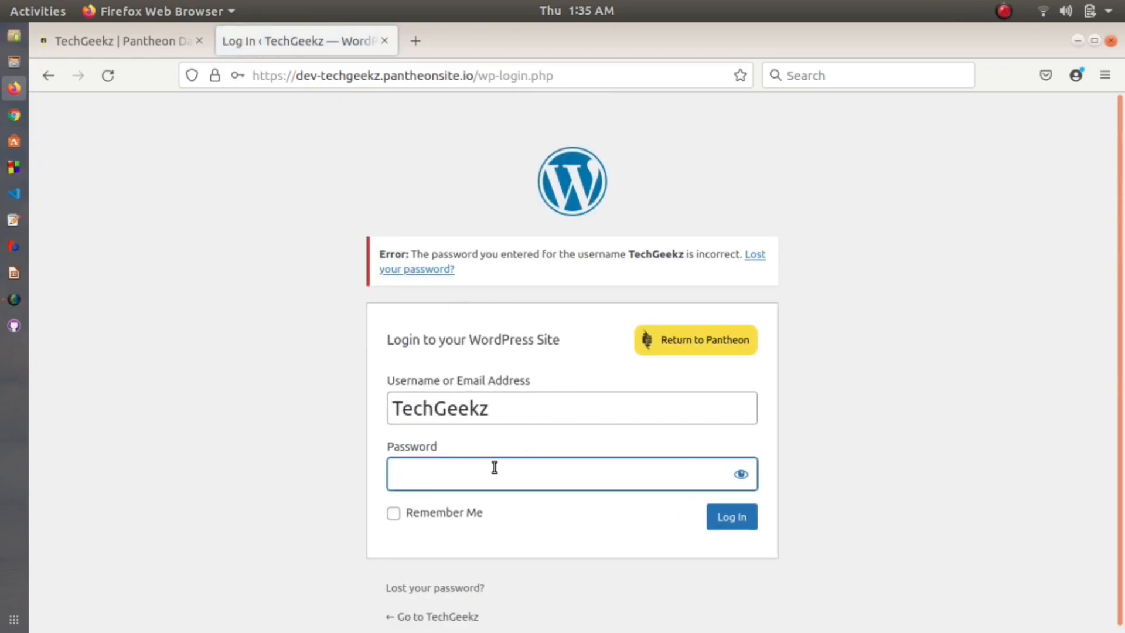
text(•••••••••••••)
click(733, 516)
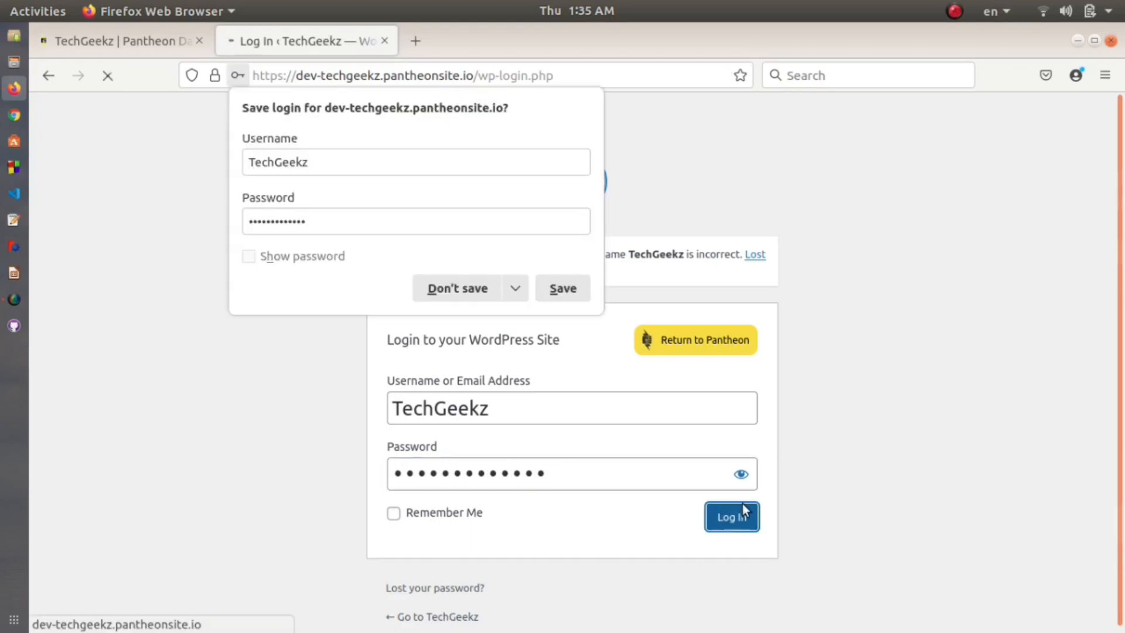
click(456, 287)
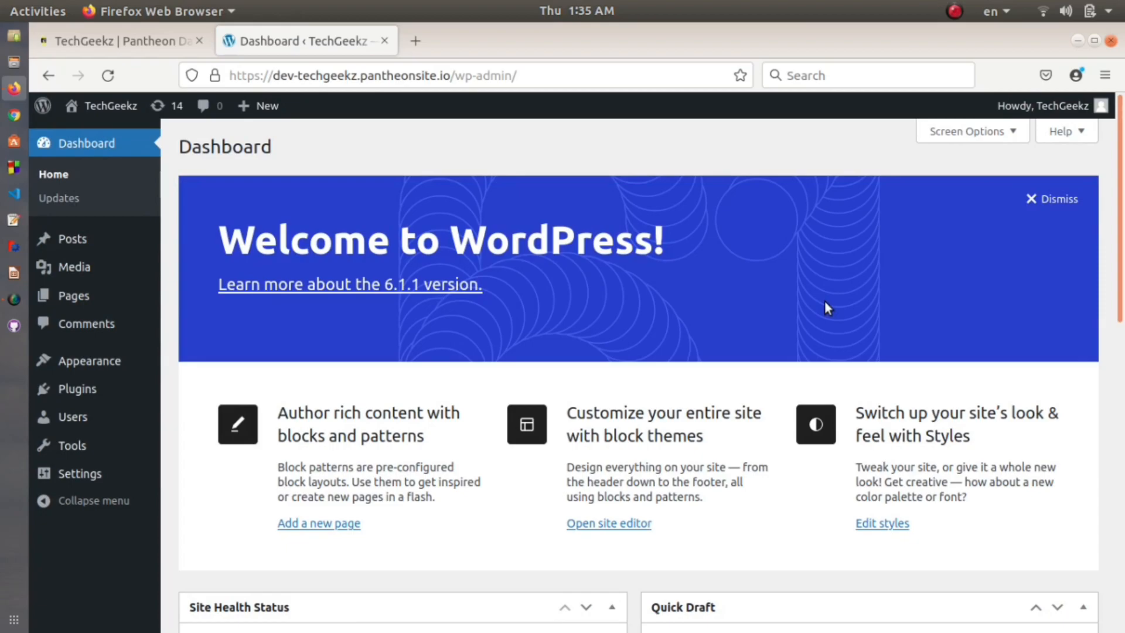
Step: Scroll through the Dashboard and open Plugins, showing Akismet and Hello Dolly
scroll(725, 481, down, 2)
scroll(610, 410, up, 2)
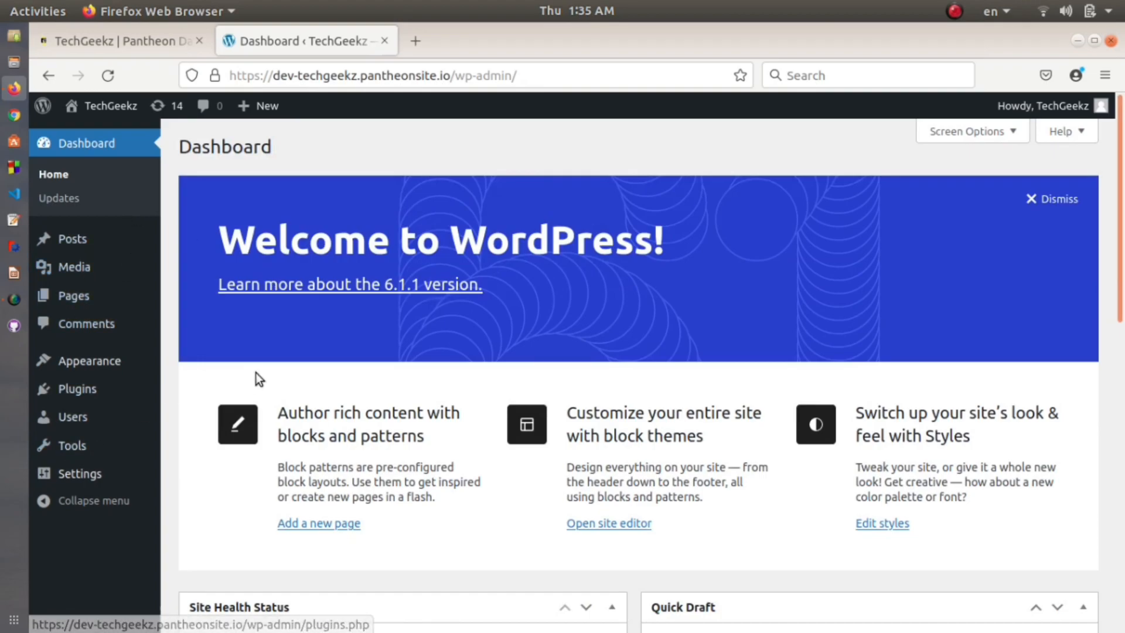
scroll(256, 375, down, 5)
scroll(378, 389, up, 5)
scroll(375, 387, down, 5)
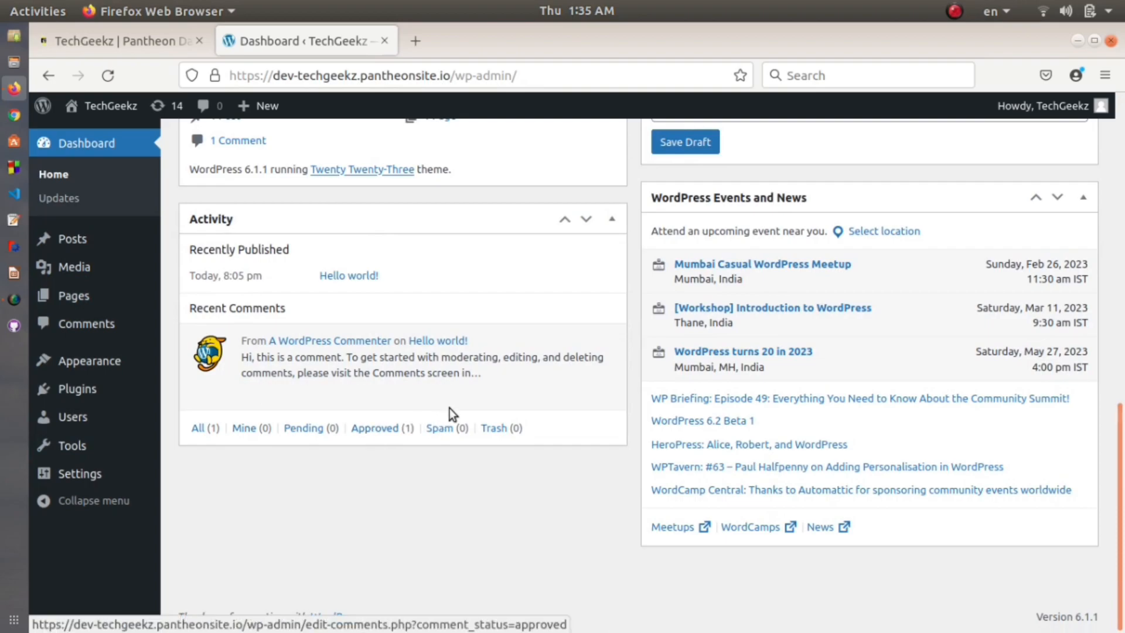
scroll(433, 418, up, 5)
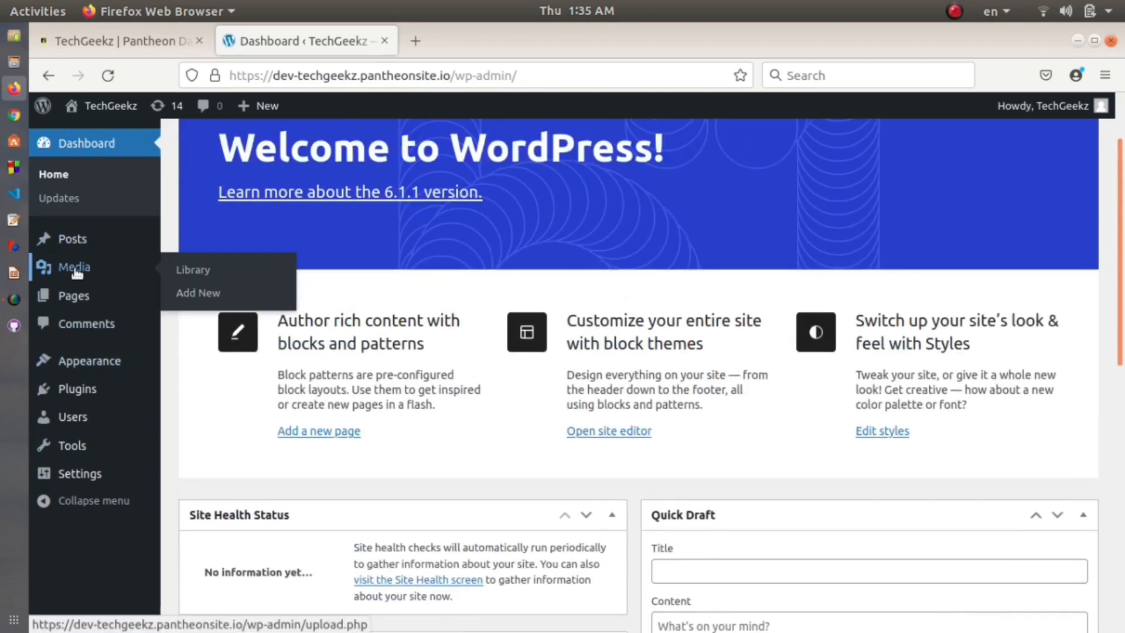
mouse_move(78, 298)
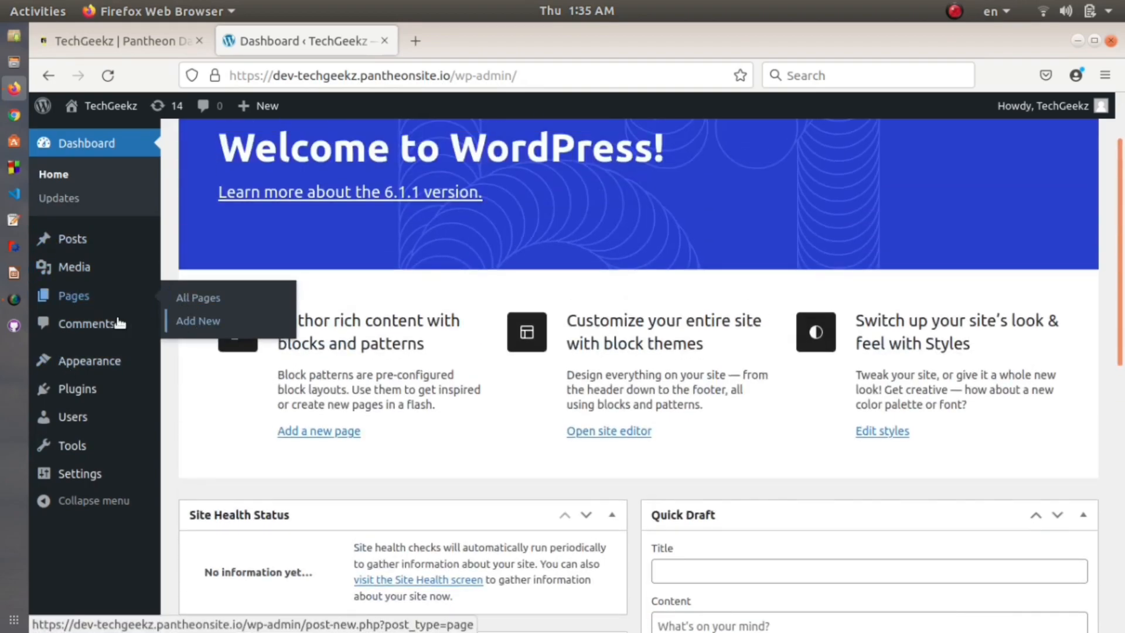
click(66, 391)
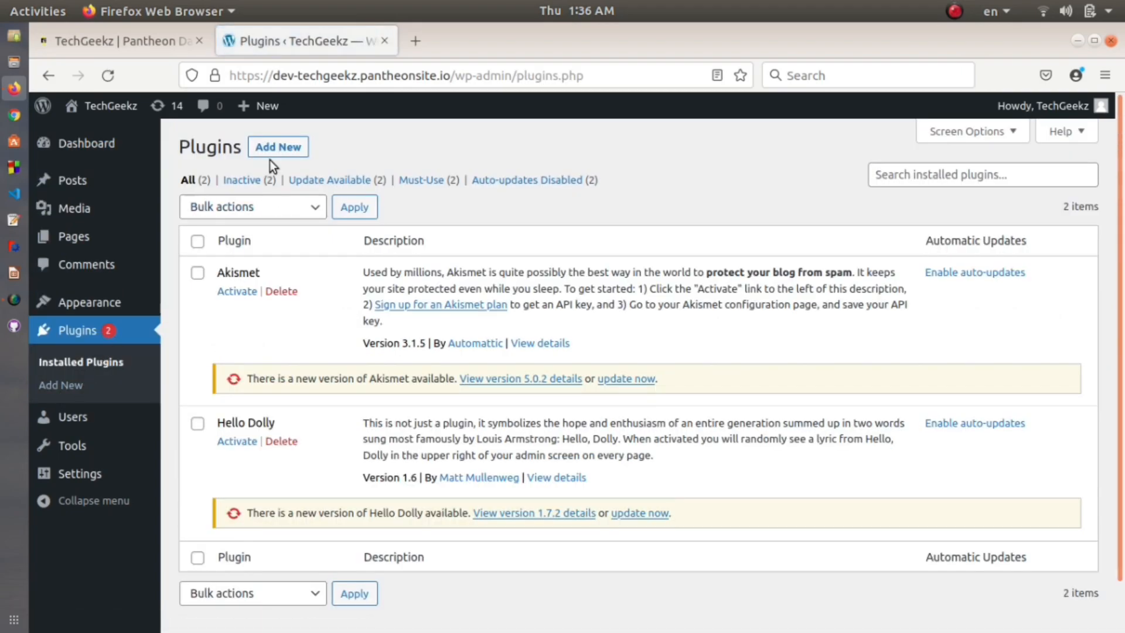
Step: Search new plugins for 'as', then install and activate Starter Templates 3.1.24
click(275, 150)
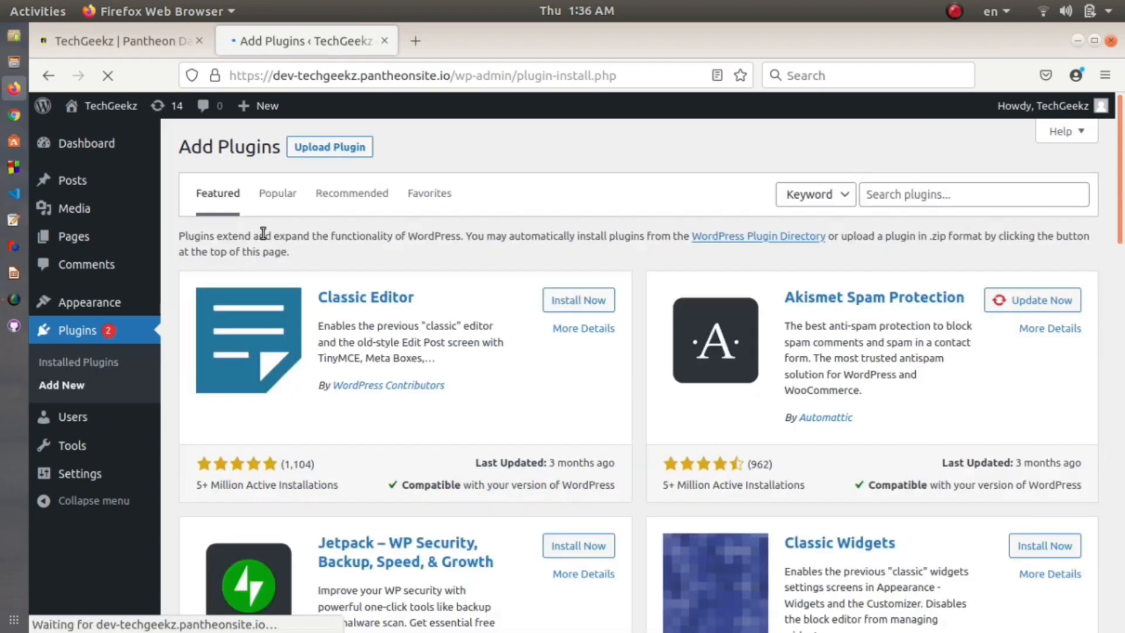
click(921, 202)
text(astra)
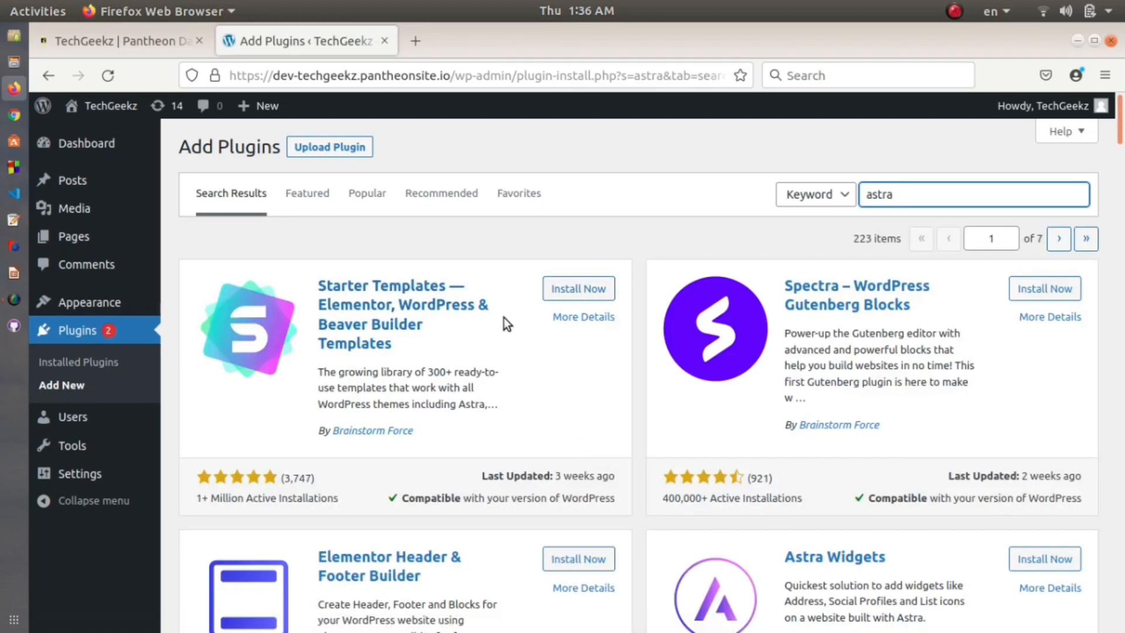
click(570, 296)
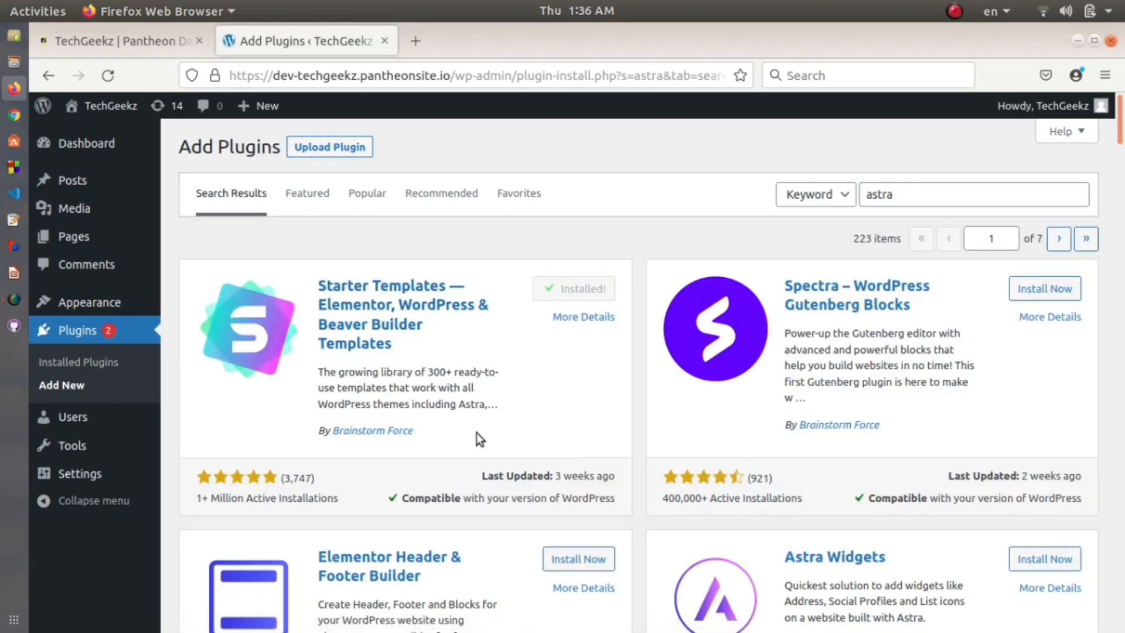
click(598, 293)
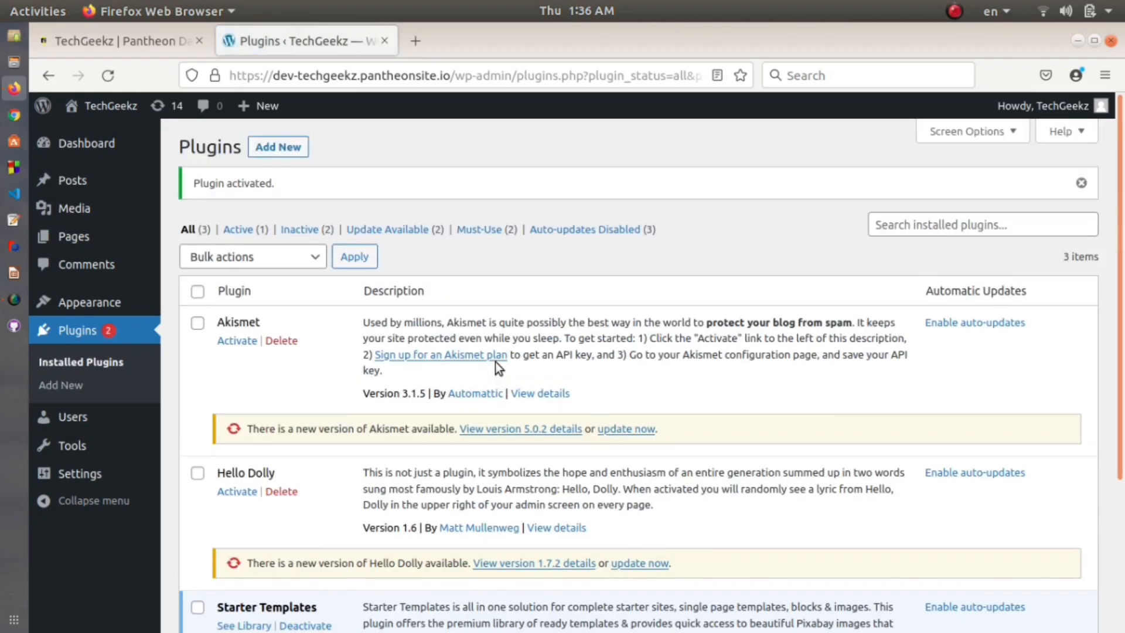
scroll(495, 361, down, 3)
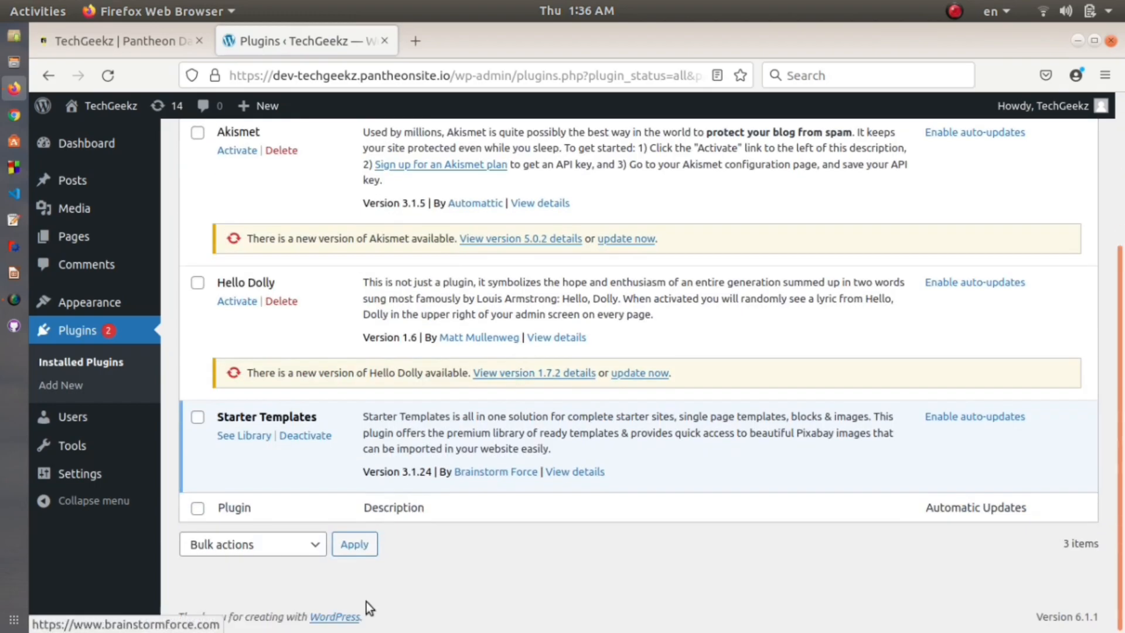
click(241, 439)
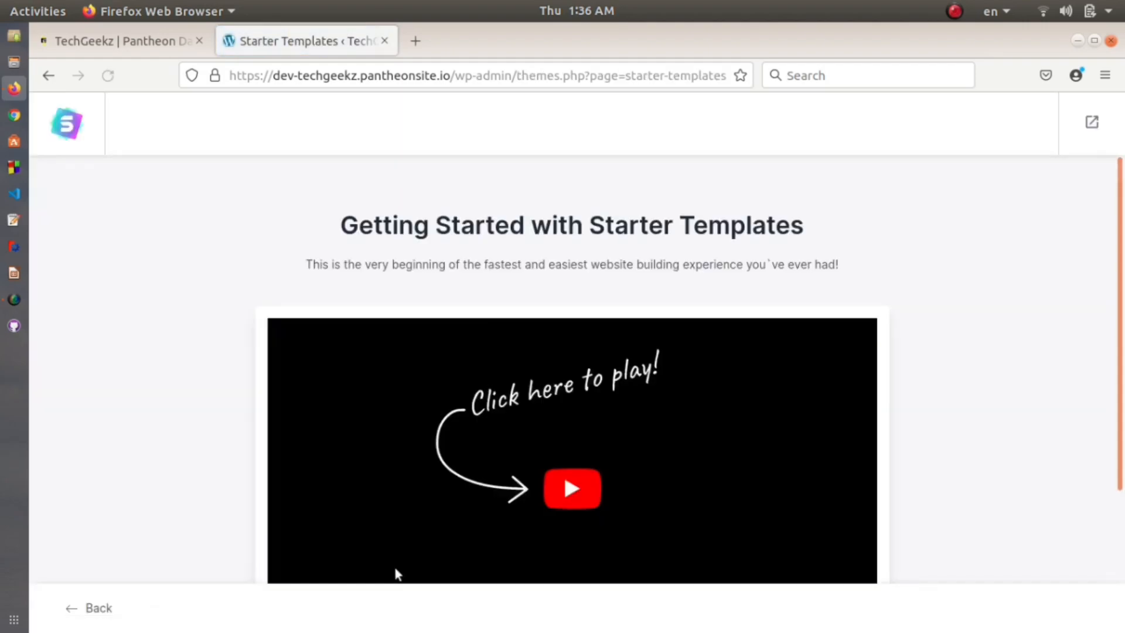
Step: Start building the website from a template with Elementor as the page builder
scroll(395, 568, down, 3)
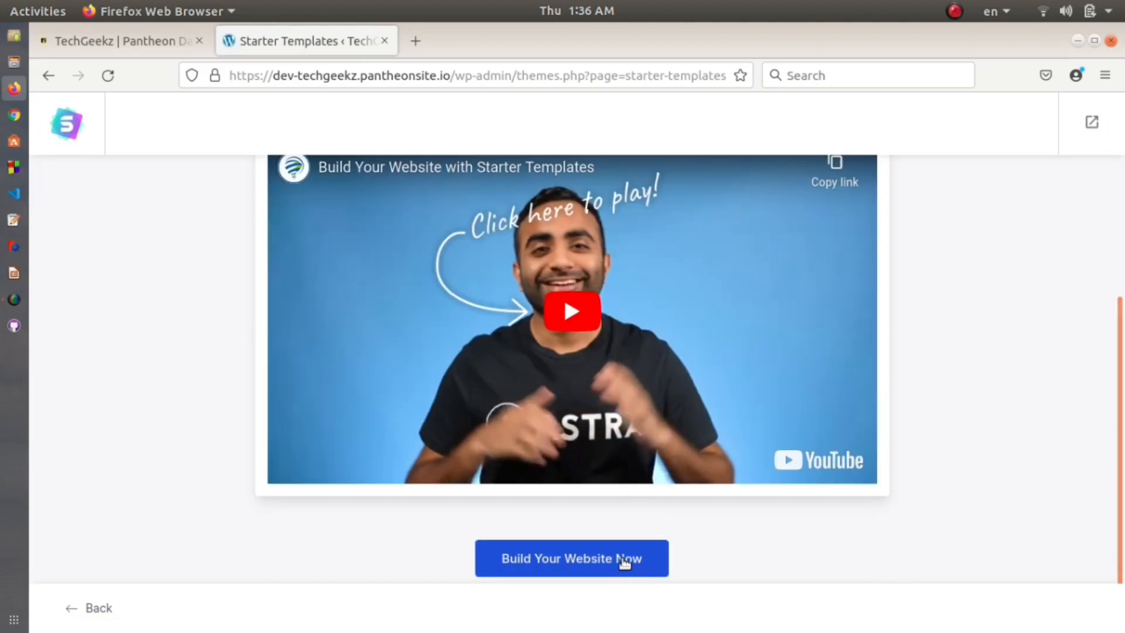
click(624, 560)
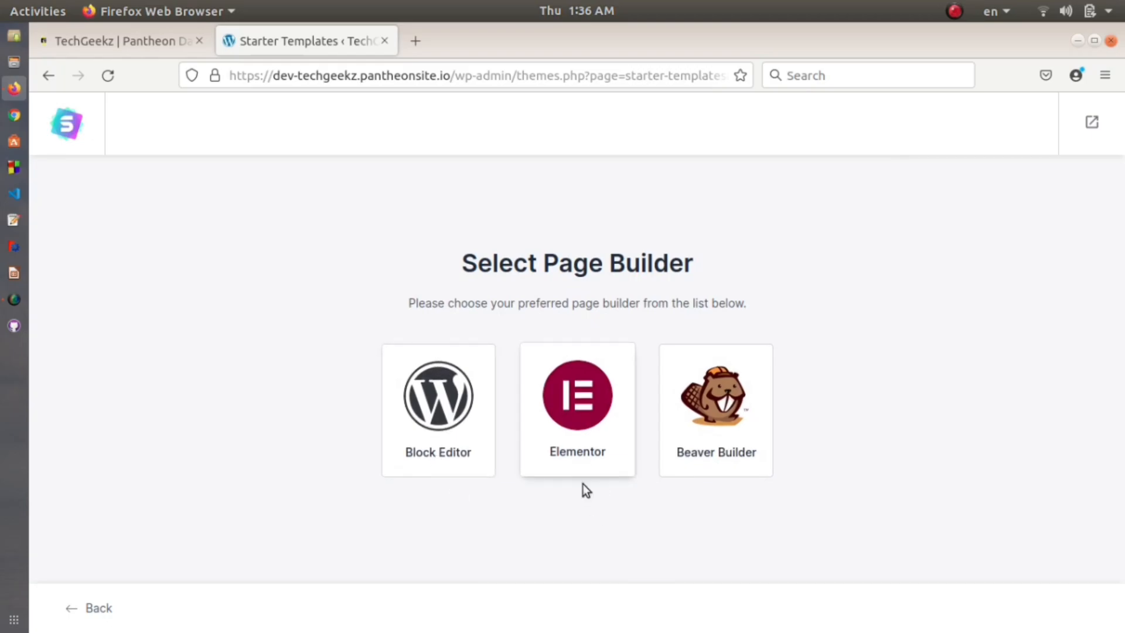
click(563, 460)
scroll(607, 387, down, 5)
scroll(603, 389, up, 5)
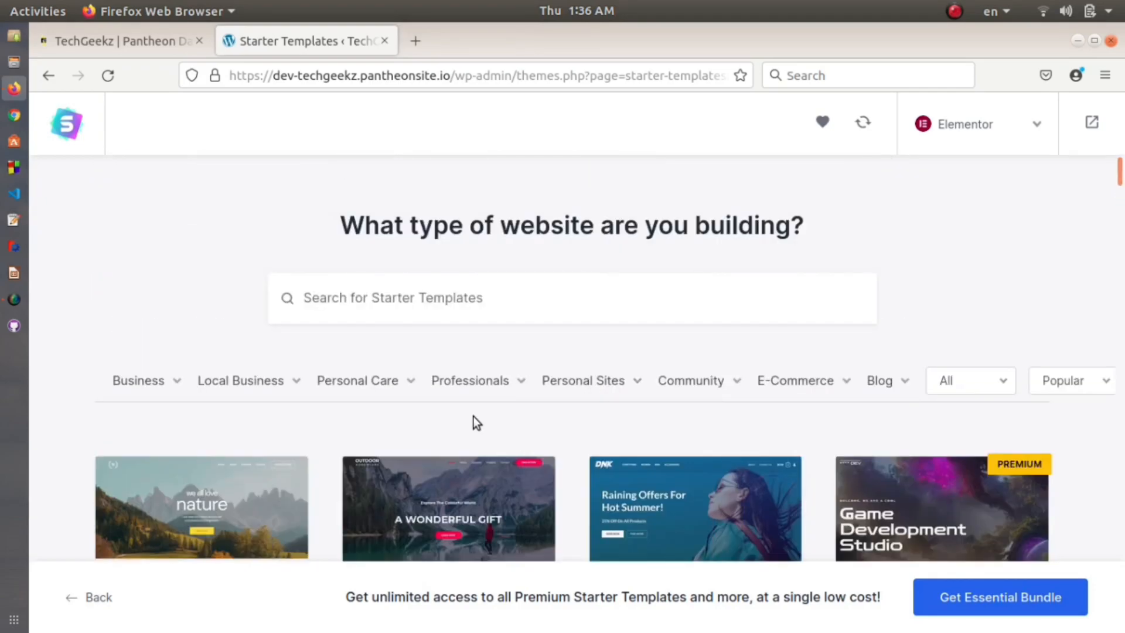
Step: Browse the templates in the Business category
click(159, 381)
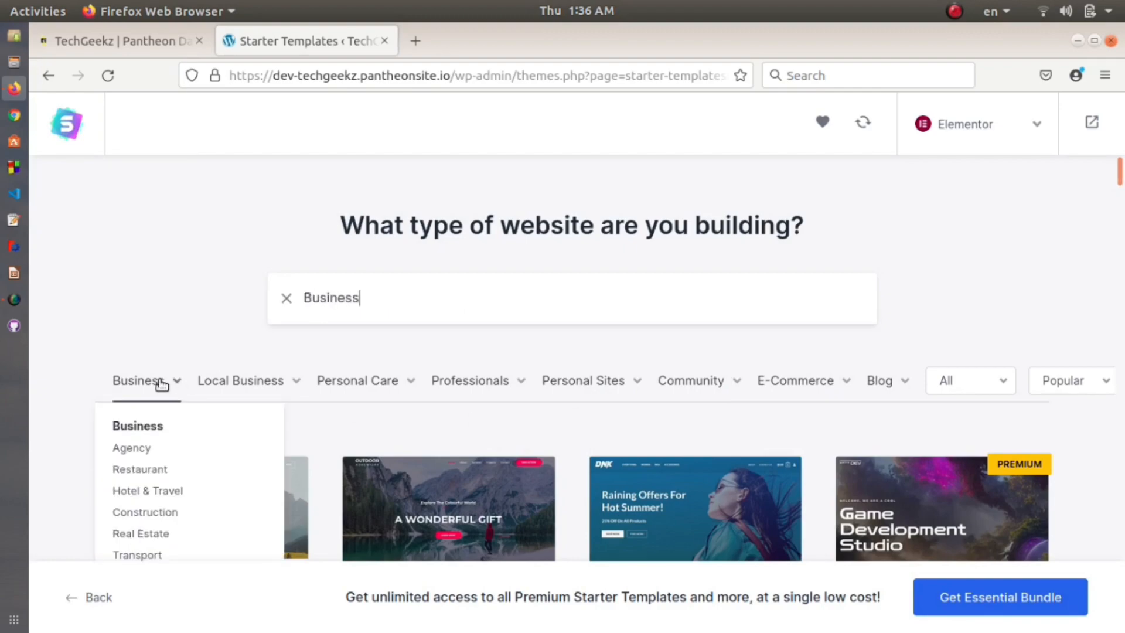
mouse_move(255, 375)
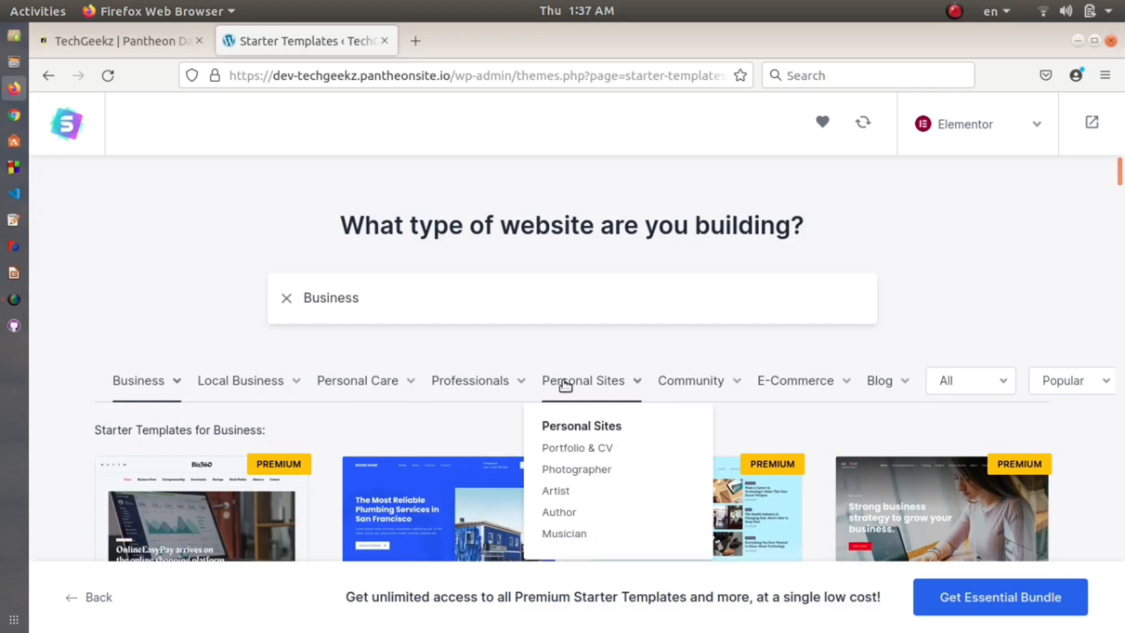
scroll(492, 318, down, 1)
scroll(317, 275, down, 5)
scroll(293, 427, up, 5)
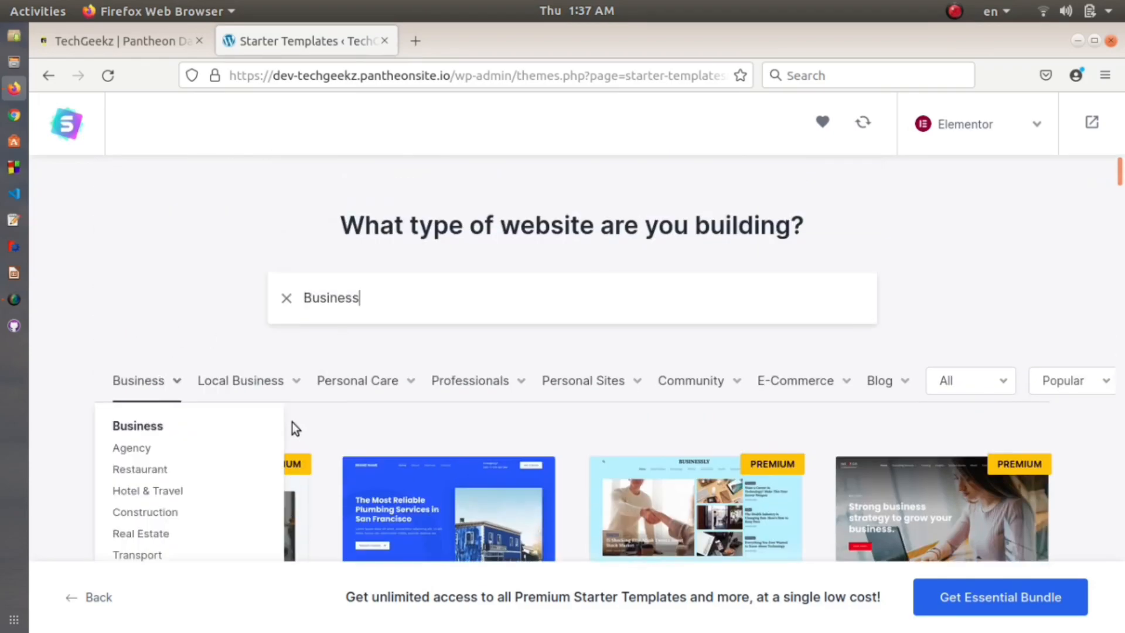
Step: Filter templates to Personal Sites > Photographer and browse to the Flute Artist template
click(564, 382)
click(599, 472)
scroll(677, 339, down, 3)
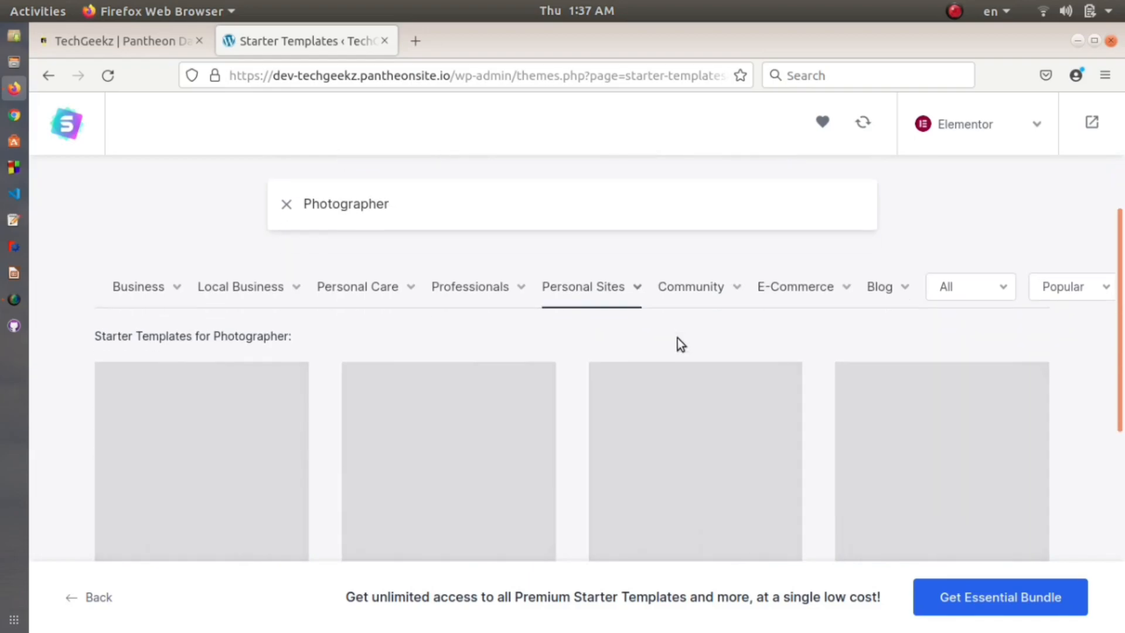
scroll(677, 338, down, 5)
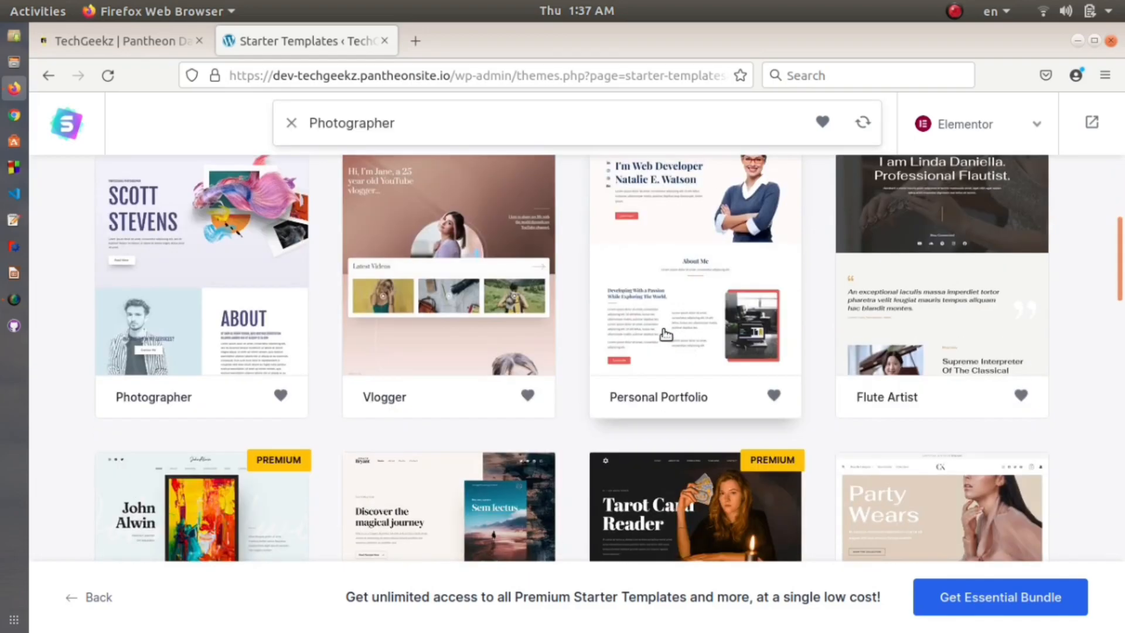
scroll(657, 336, up, 7)
scroll(656, 336, down, 4)
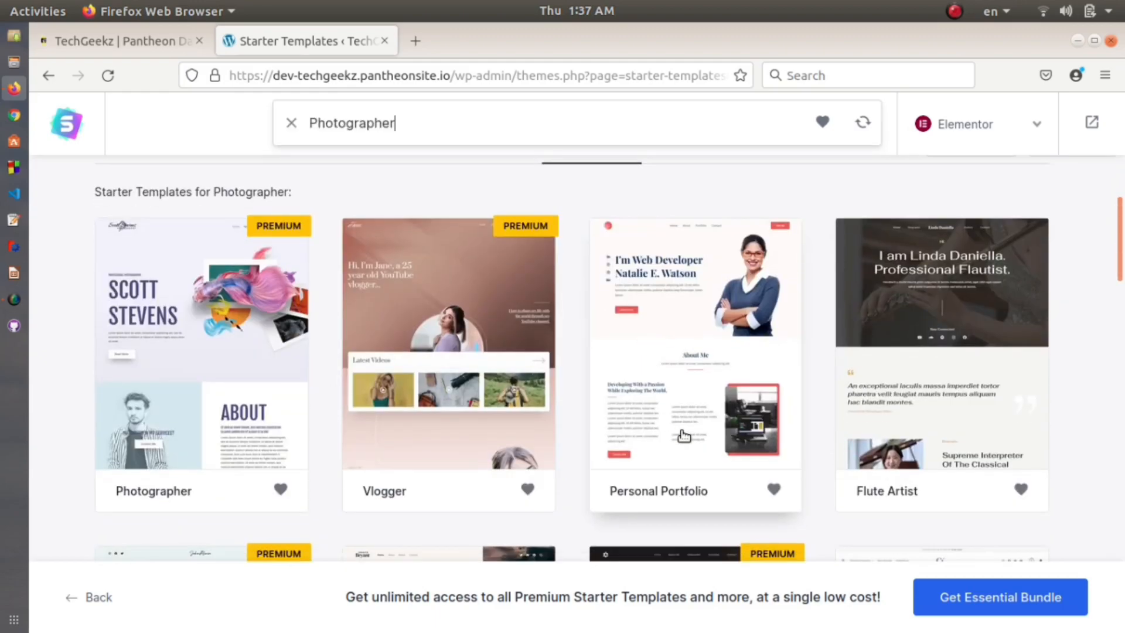
scroll(684, 437, down, 3)
scroll(744, 416, up, 3)
scroll(739, 414, down, 3)
scroll(739, 414, up, 3)
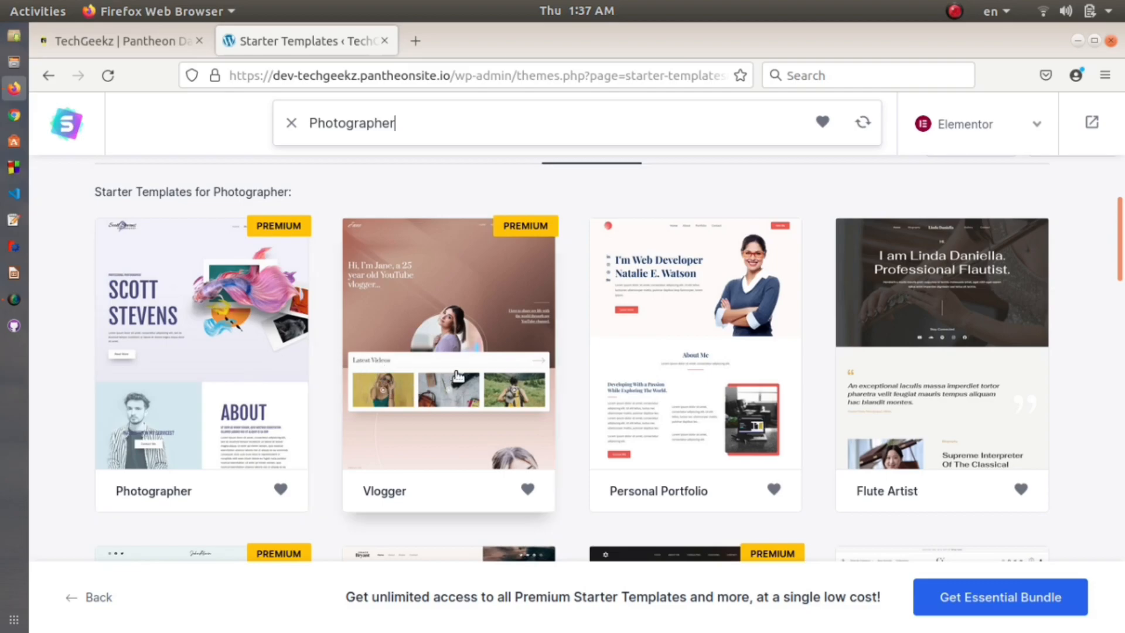
scroll(721, 328, down, 3)
scroll(956, 334, up, 5)
scroll(945, 402, down, 3)
Step: Open the Flute Artist template setup and close the logo media dialog without choosing a logo
click(946, 402)
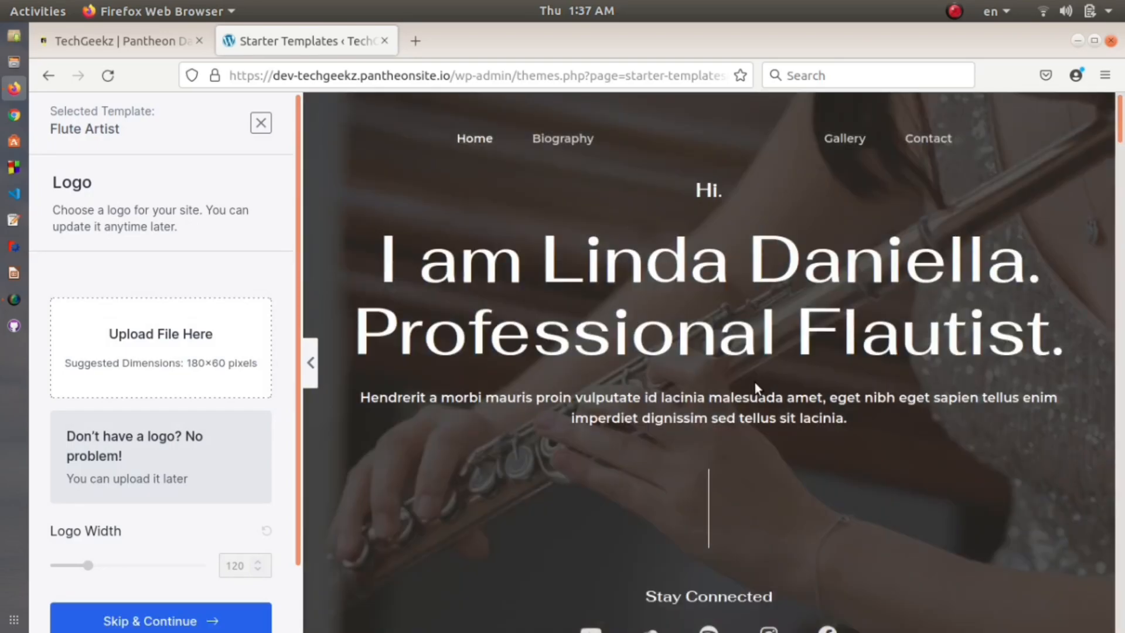
scroll(754, 386, down, 5)
scroll(753, 388, up, 5)
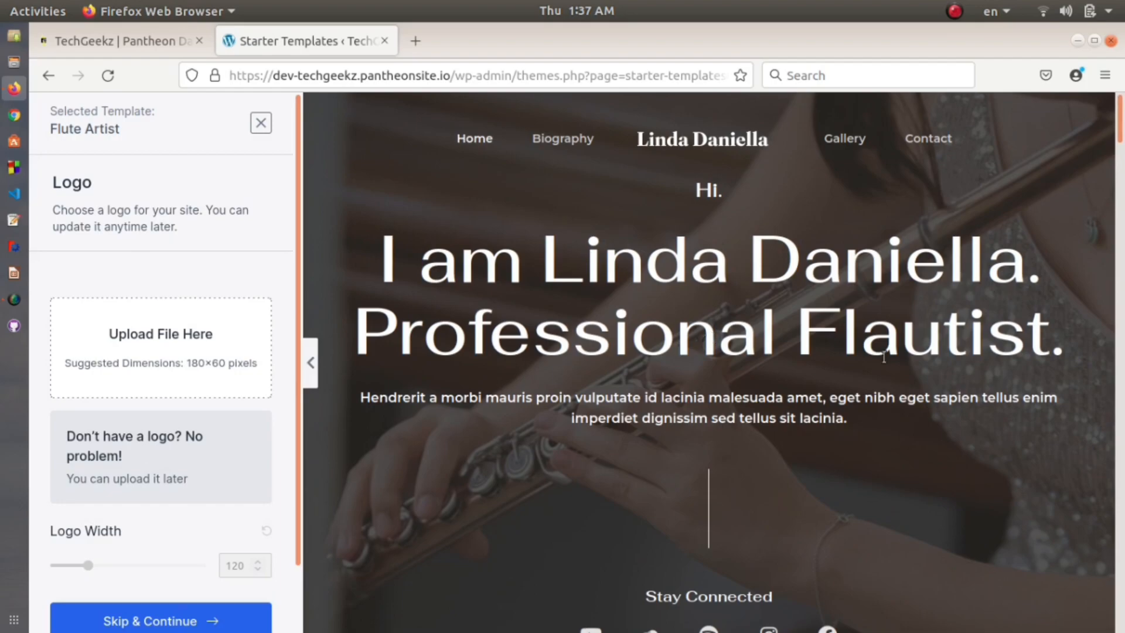
scroll(703, 359, down, 2)
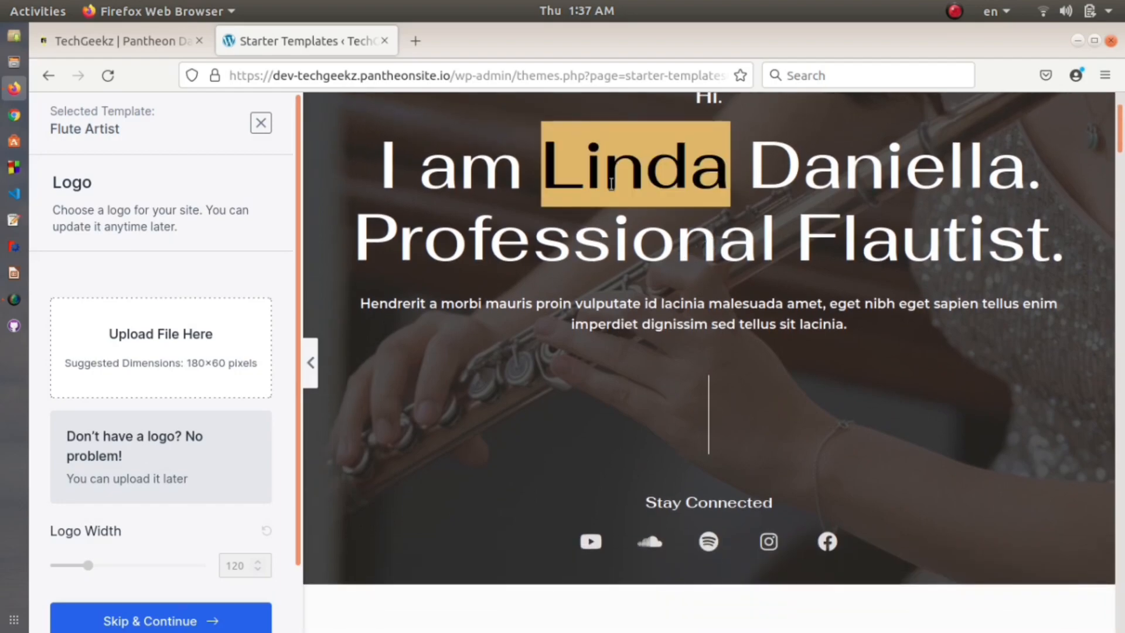
click(150, 338)
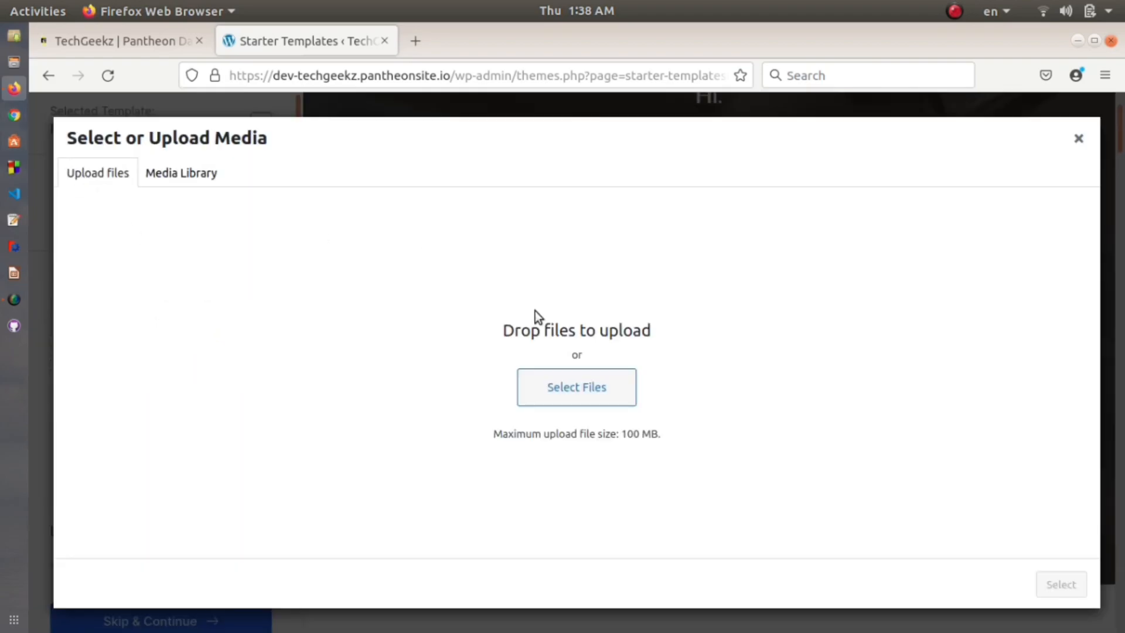
click(210, 172)
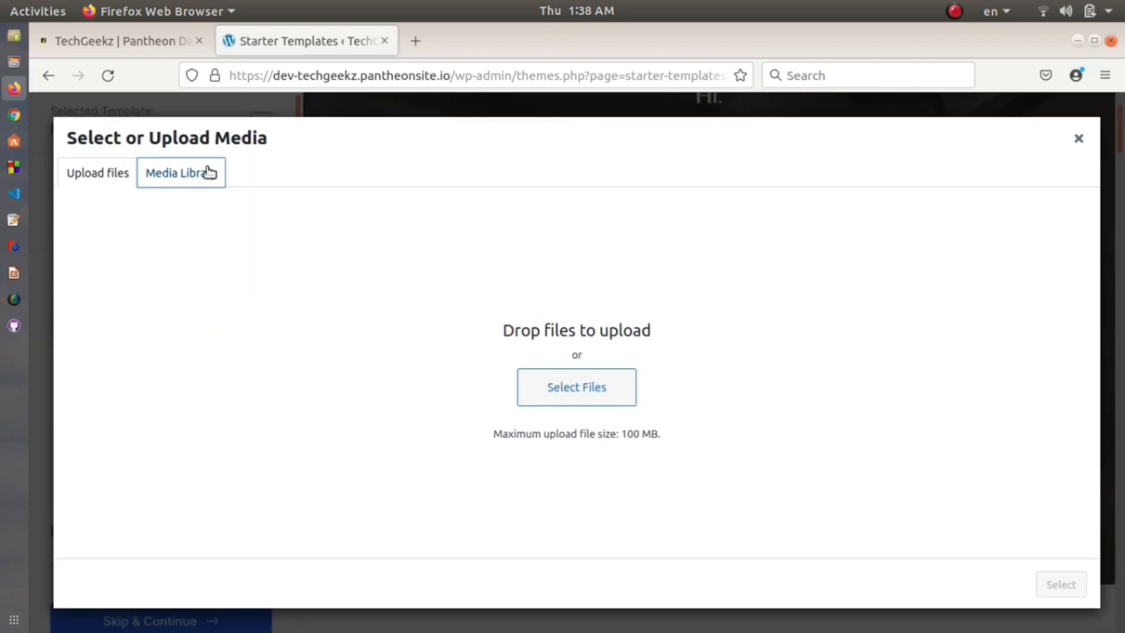
click(1079, 139)
Step: Scroll the Flute Artist preview and switch it to the Biography page
scroll(512, 308, down, 5)
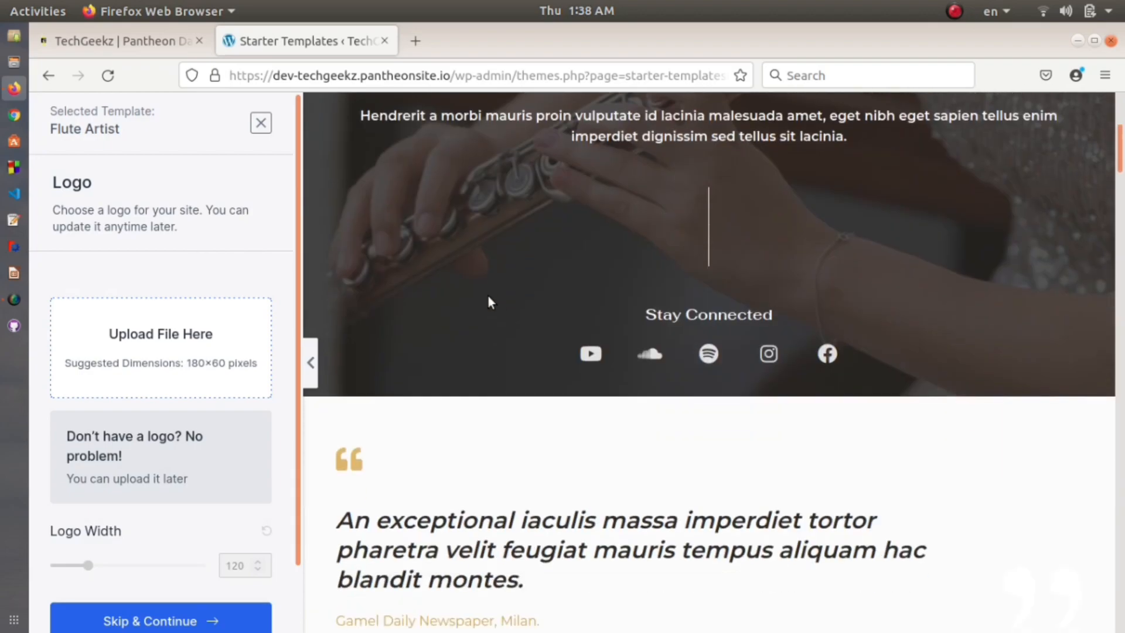
double_click(485, 419)
click(449, 395)
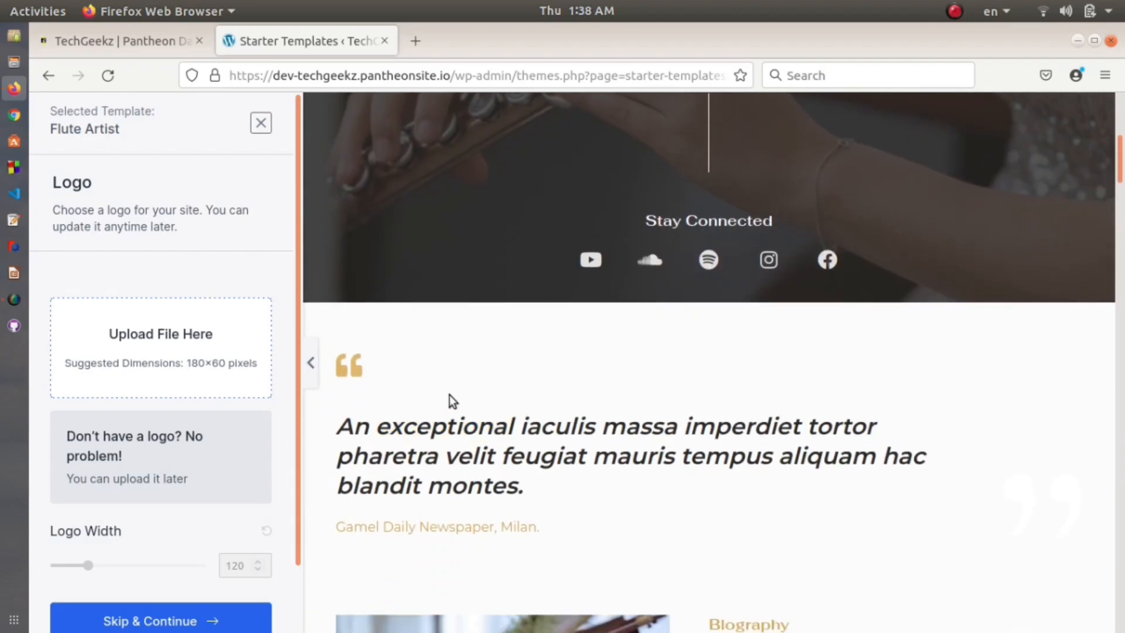
scroll(98, 436, down, 3)
scroll(99, 436, up, 3)
scroll(671, 415, up, 5)
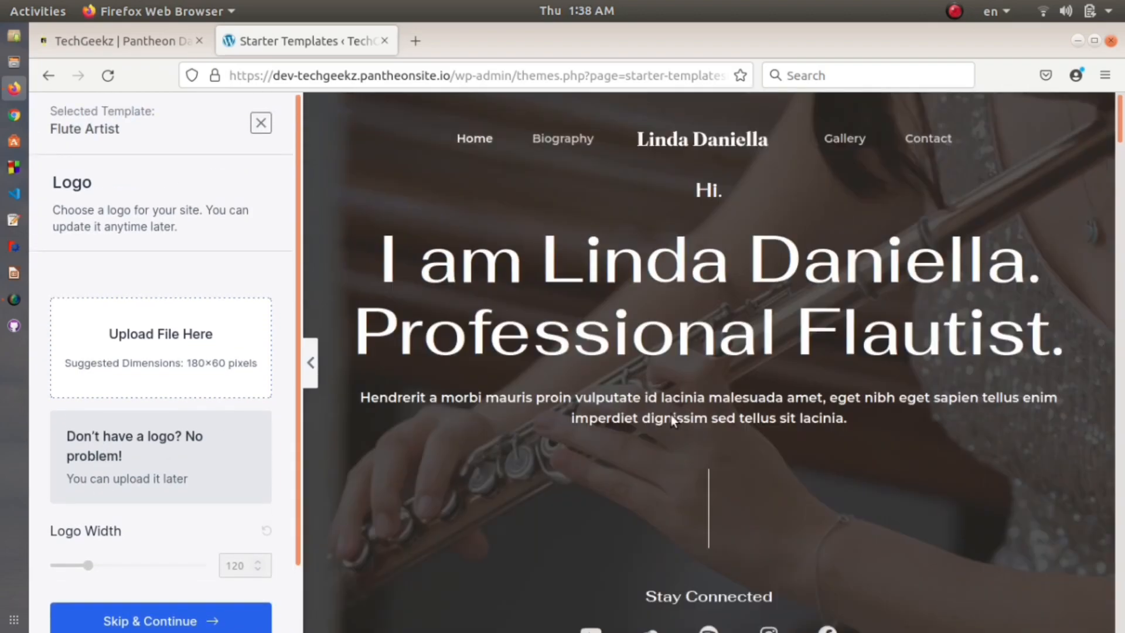
scroll(111, 398, down, 2)
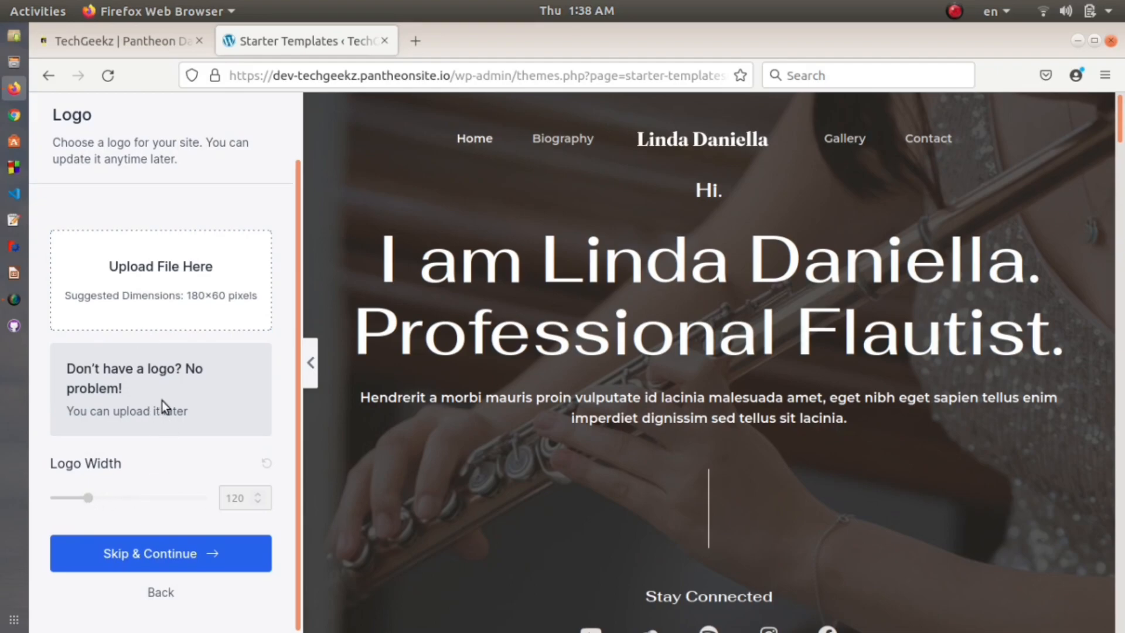
scroll(166, 407, up, 2)
click(564, 141)
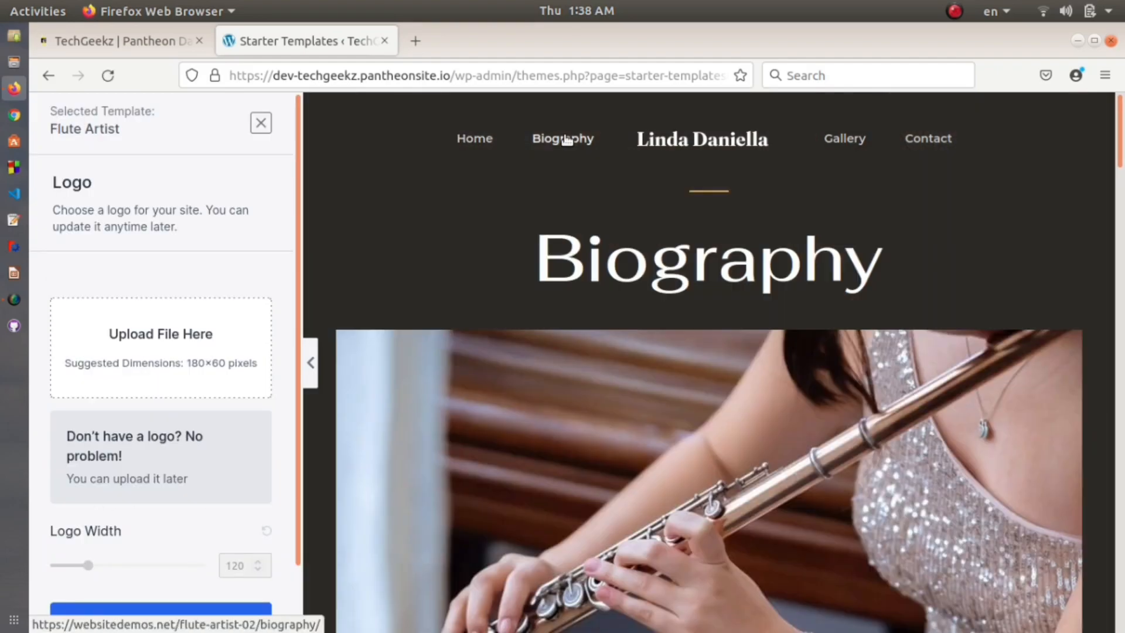
Step: Skip the Logo step without adding a logo
scroll(619, 265, down, 8)
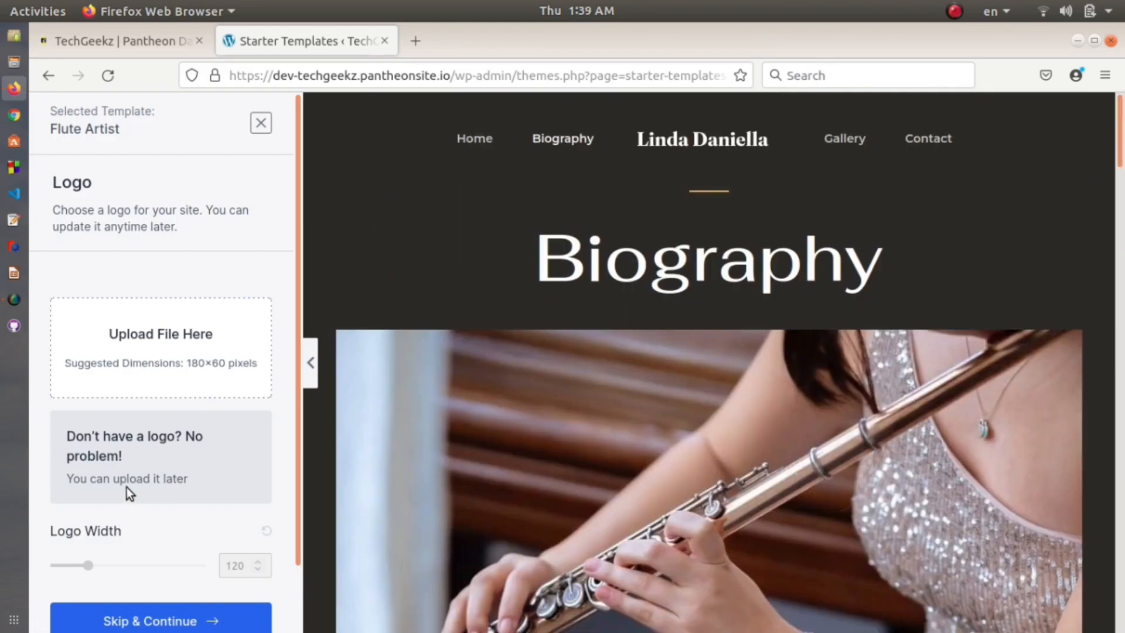
scroll(129, 492, down, 2)
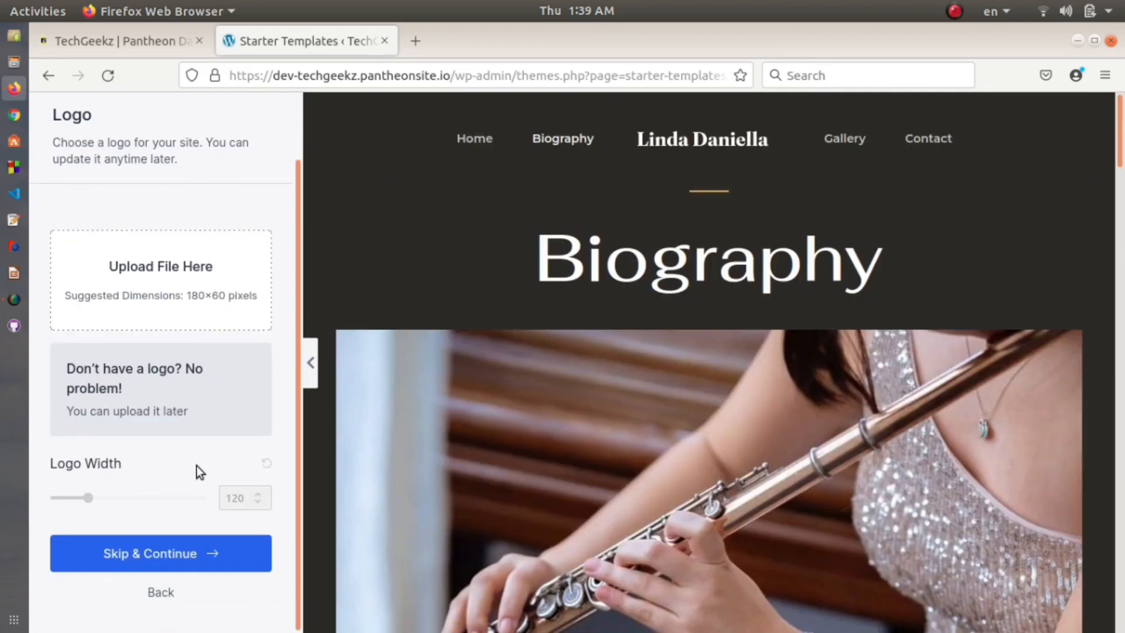
click(188, 554)
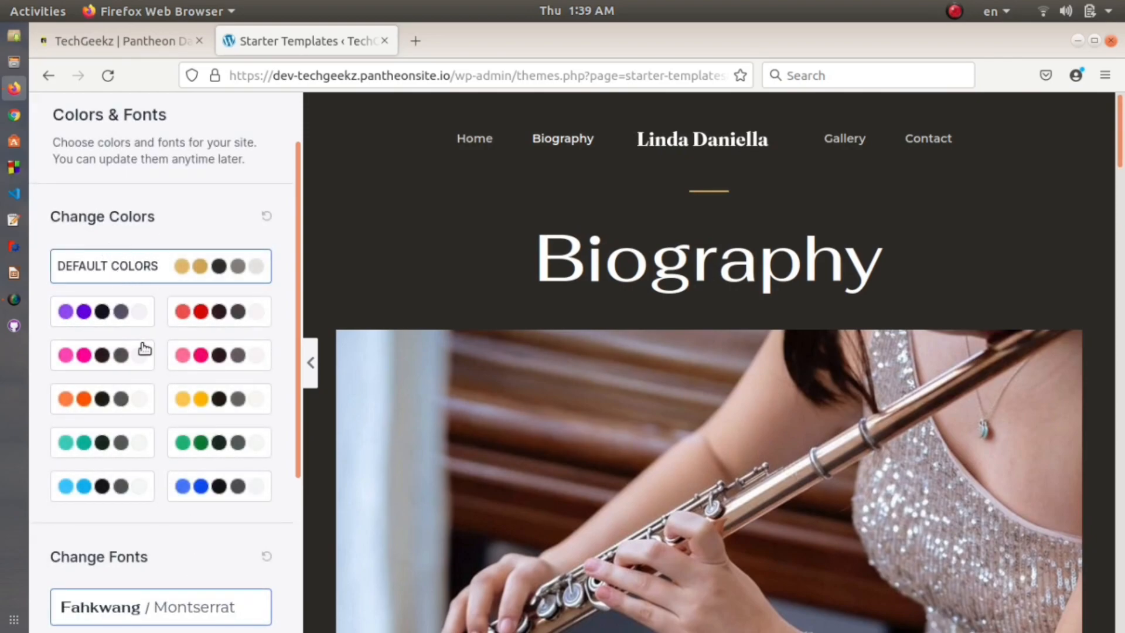
Step: Keep the default colours and Fahkwang / Montserrat fonts and continue to the final form
scroll(145, 349, down, 5)
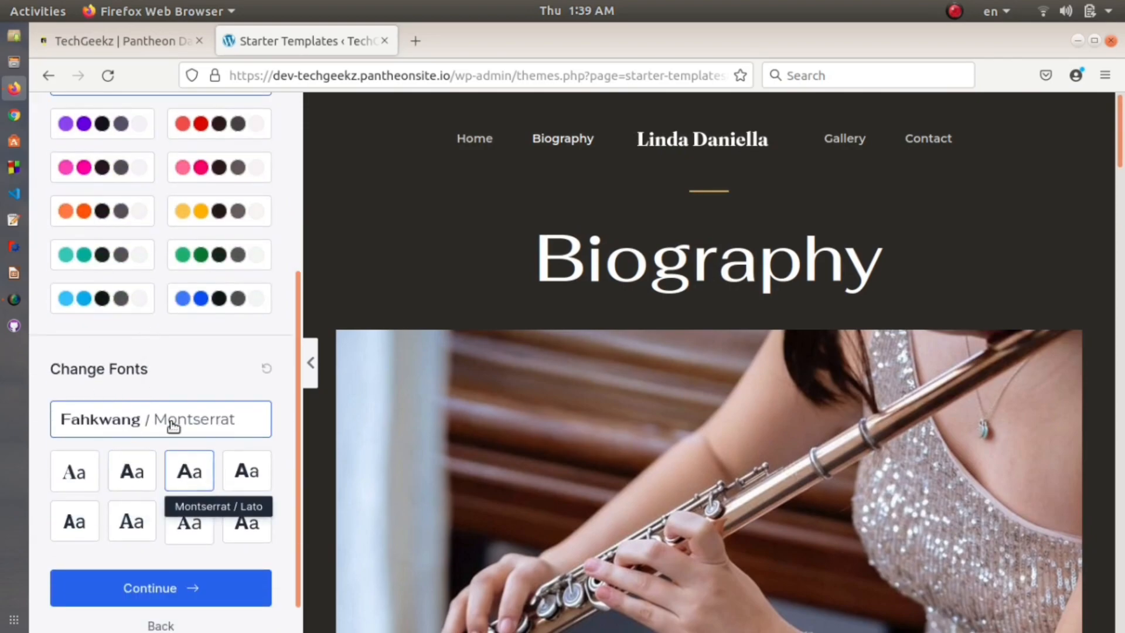
scroll(237, 339, up, 5)
scroll(276, 374, down, 5)
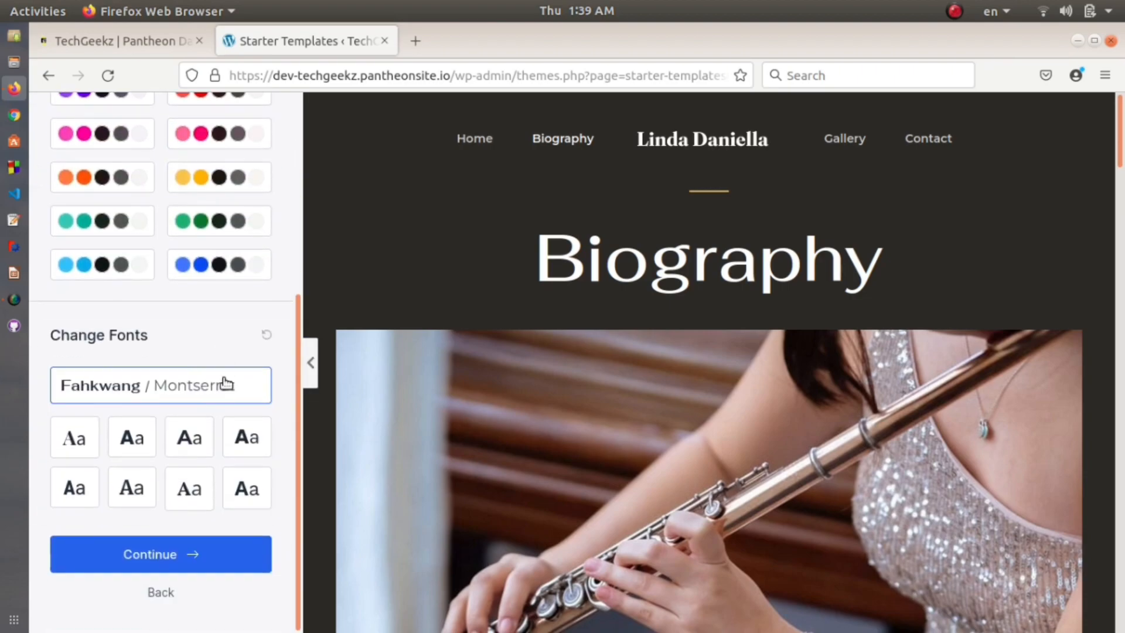
click(203, 564)
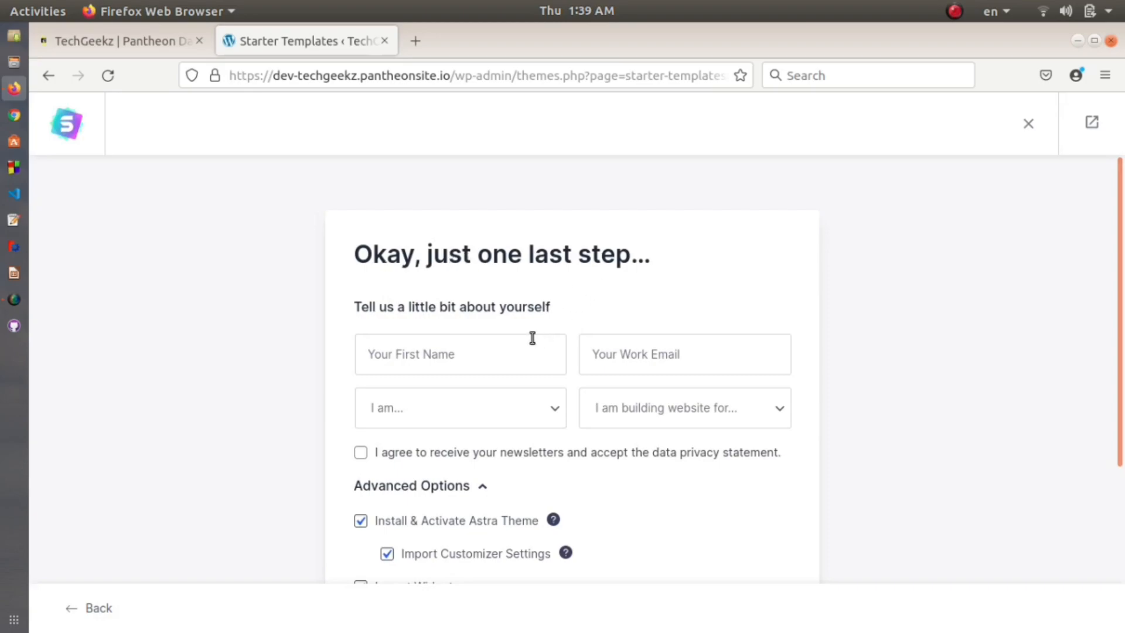
Step: Submit the form with Astra theme and Customizer settings ticked to build the Flute Artist site
scroll(536, 367, down, 3)
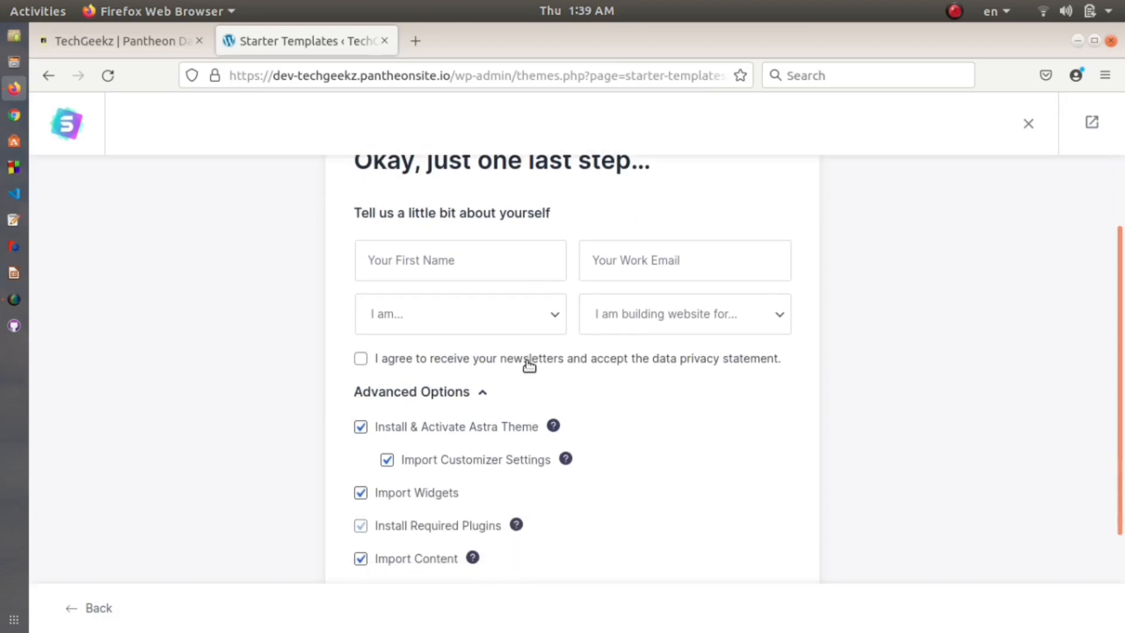
scroll(529, 364, down, 4)
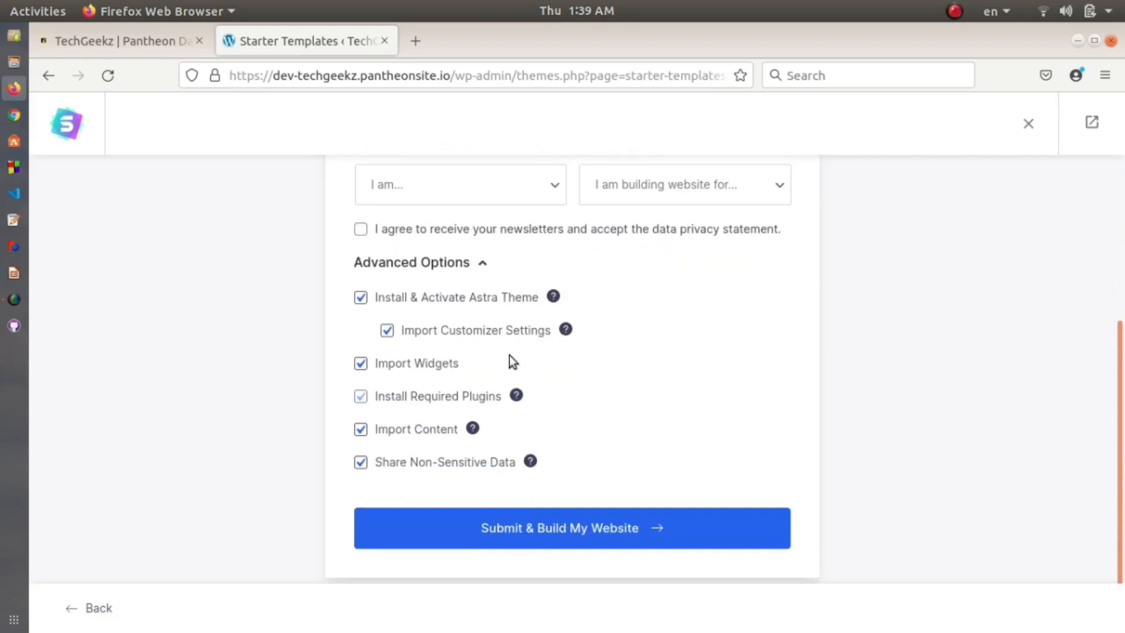
click(554, 540)
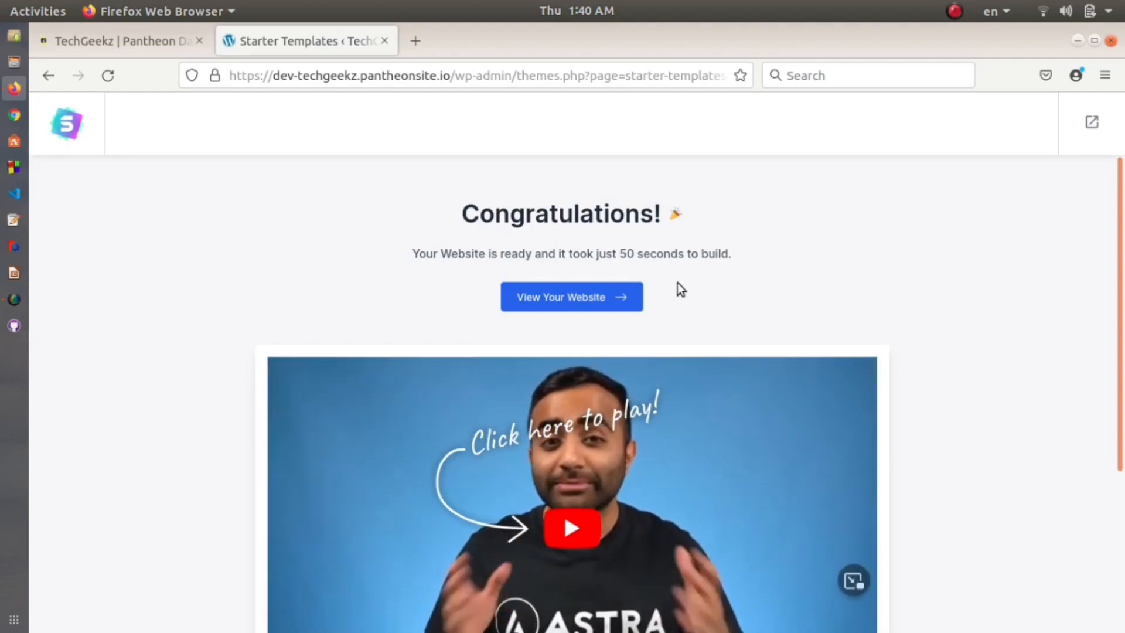
Step: Open the finished Flute Artist site in a new tab and scroll through its home page
click(566, 297)
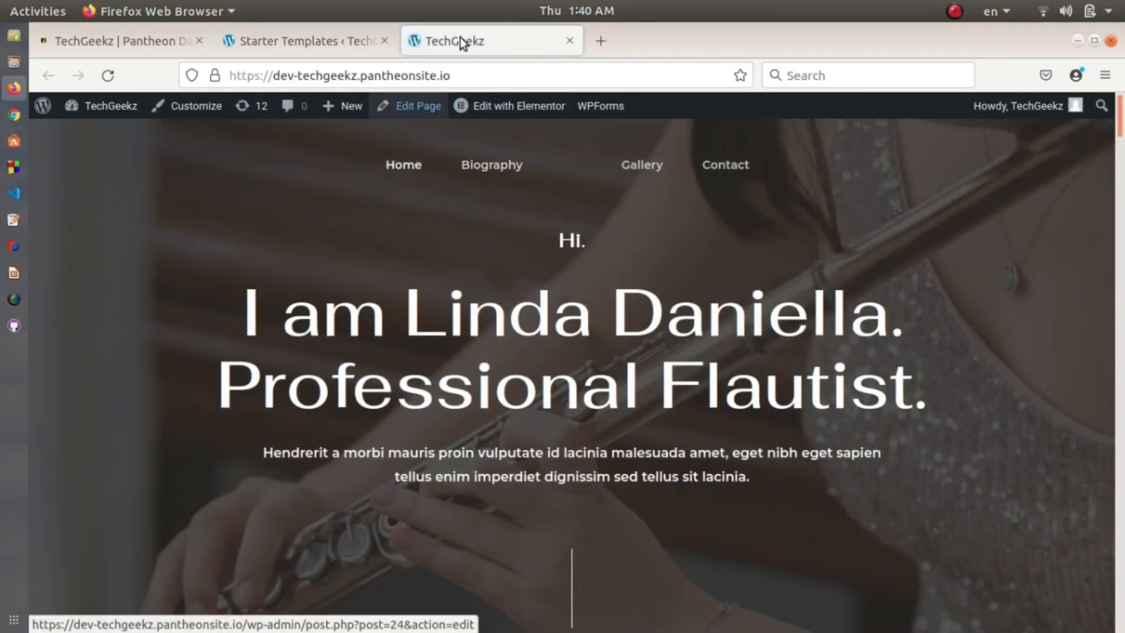
drag(463, 76, 226, 76)
click(148, 178)
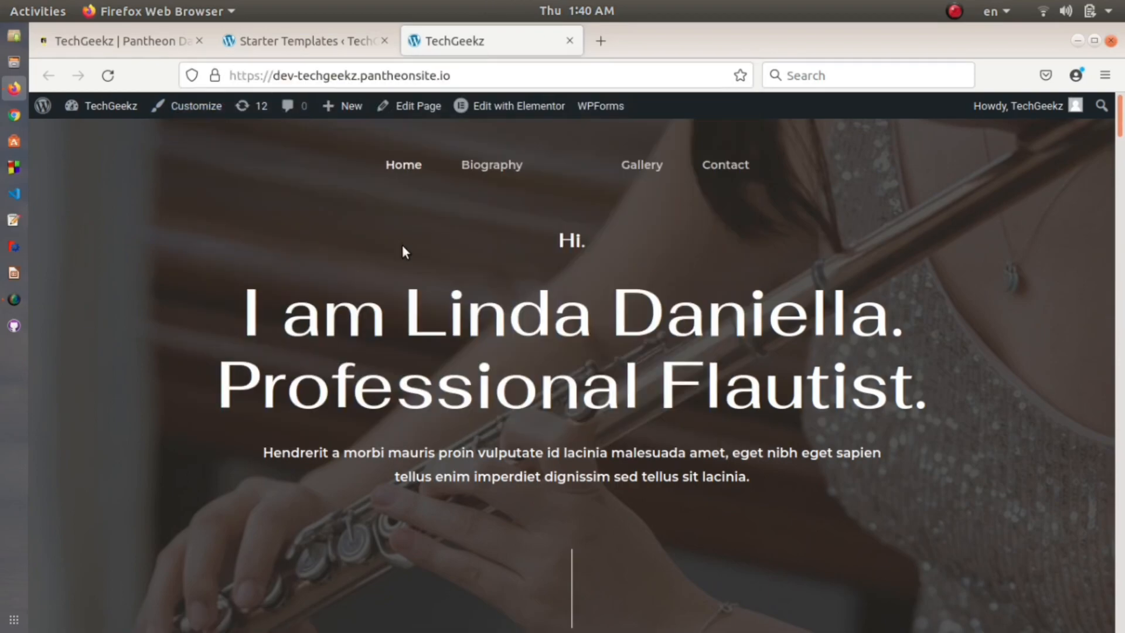
scroll(403, 246, down, 4)
scroll(402, 246, up, 4)
scroll(405, 246, down, 2)
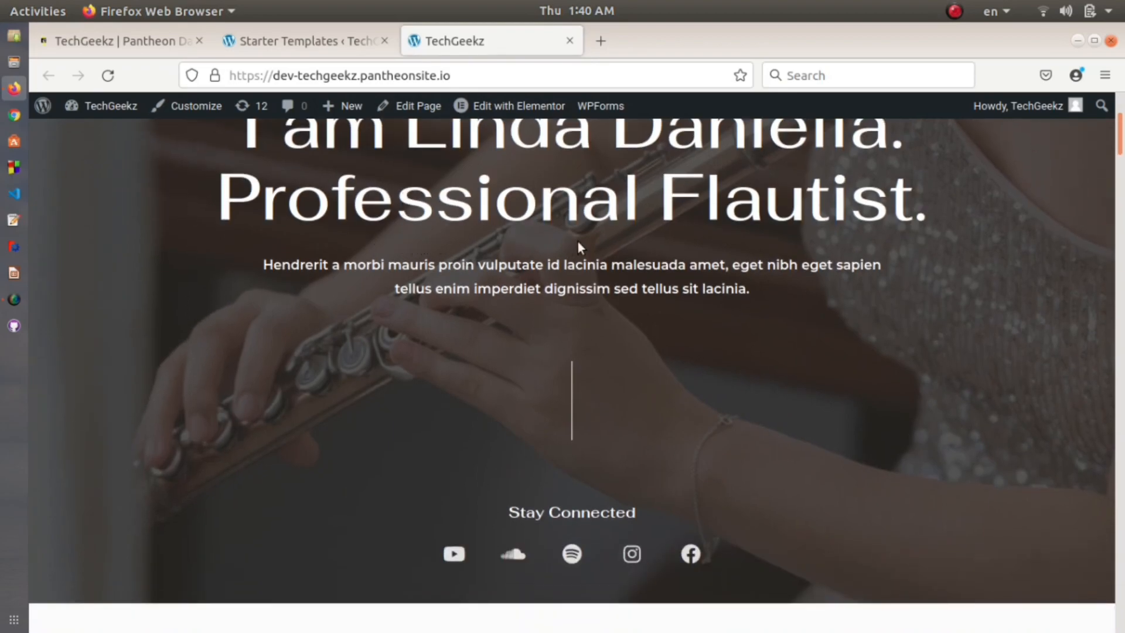
scroll(565, 241, down, 6)
scroll(583, 360, down, 15)
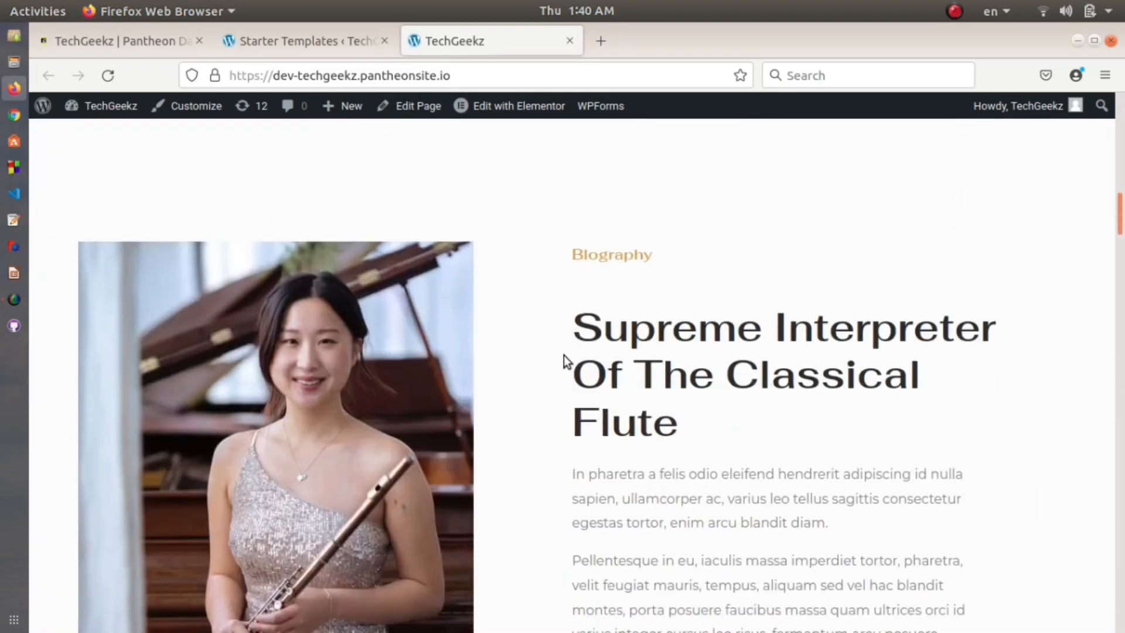
scroll(504, 547, down, 2)
scroll(497, 543, up, 20)
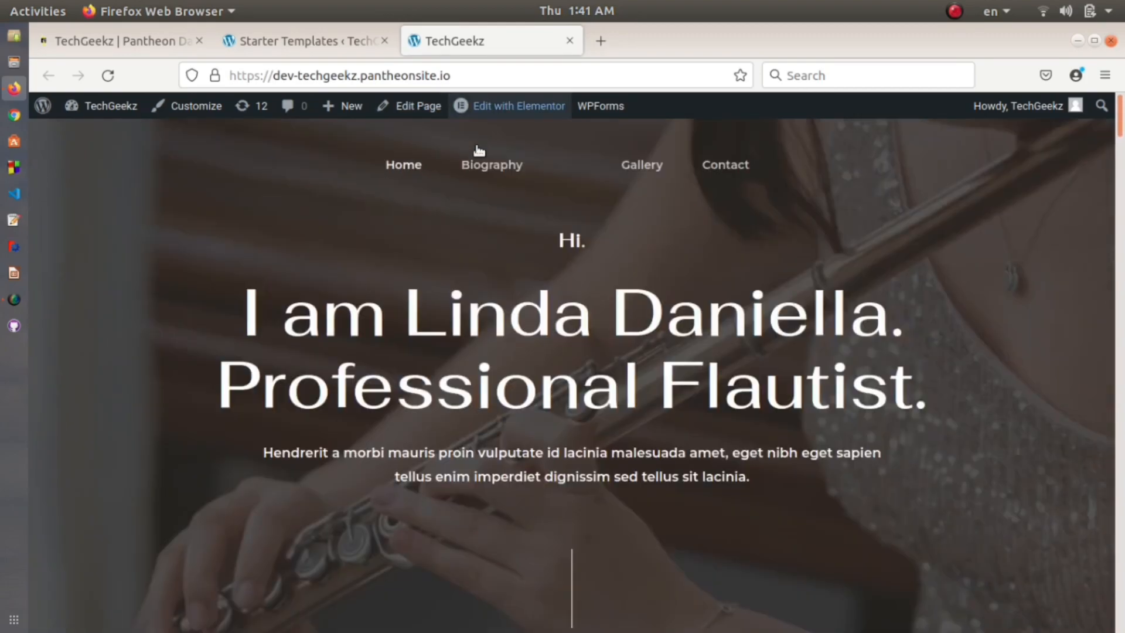
Step: Go to the live site's Biography page and scroll through its content
click(484, 166)
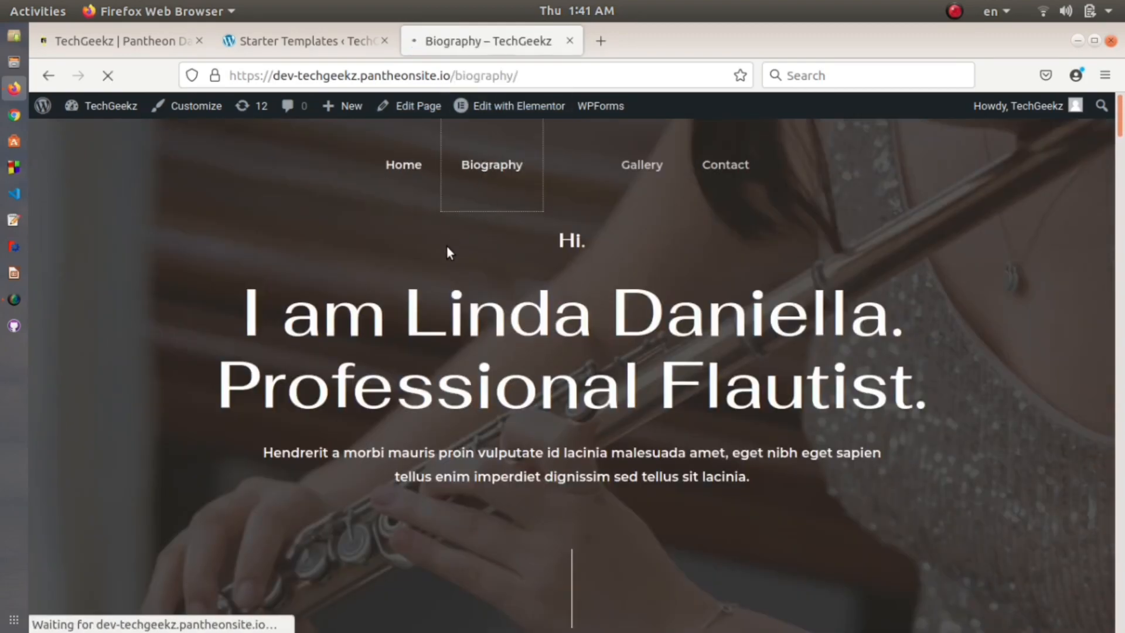
scroll(540, 320, down, 15)
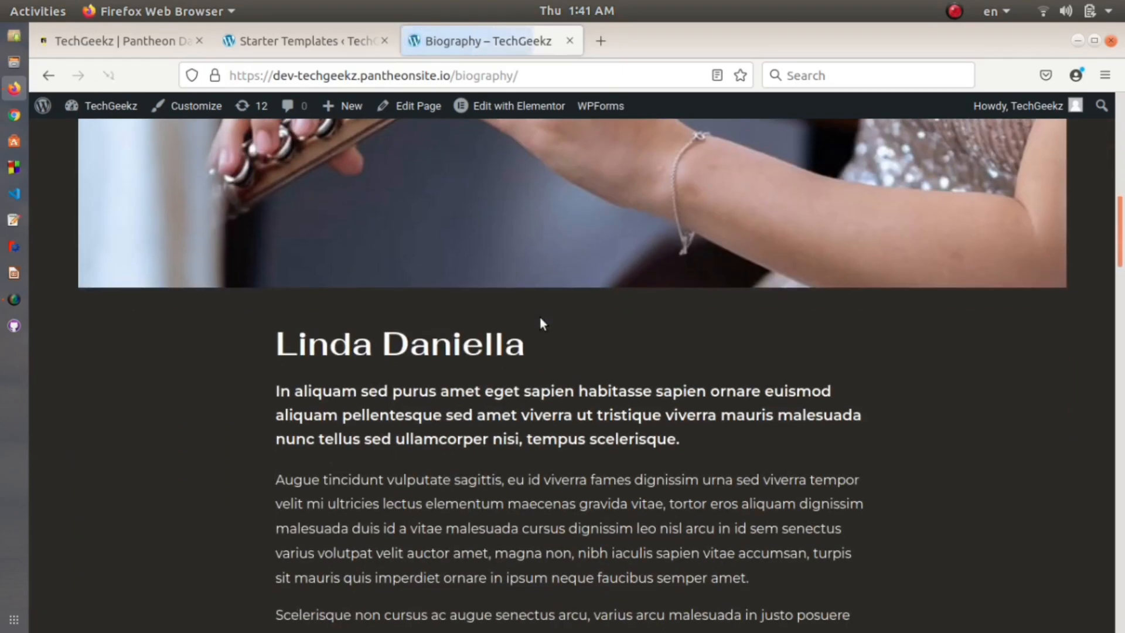
scroll(540, 318, up, 12)
scroll(541, 318, up, 3)
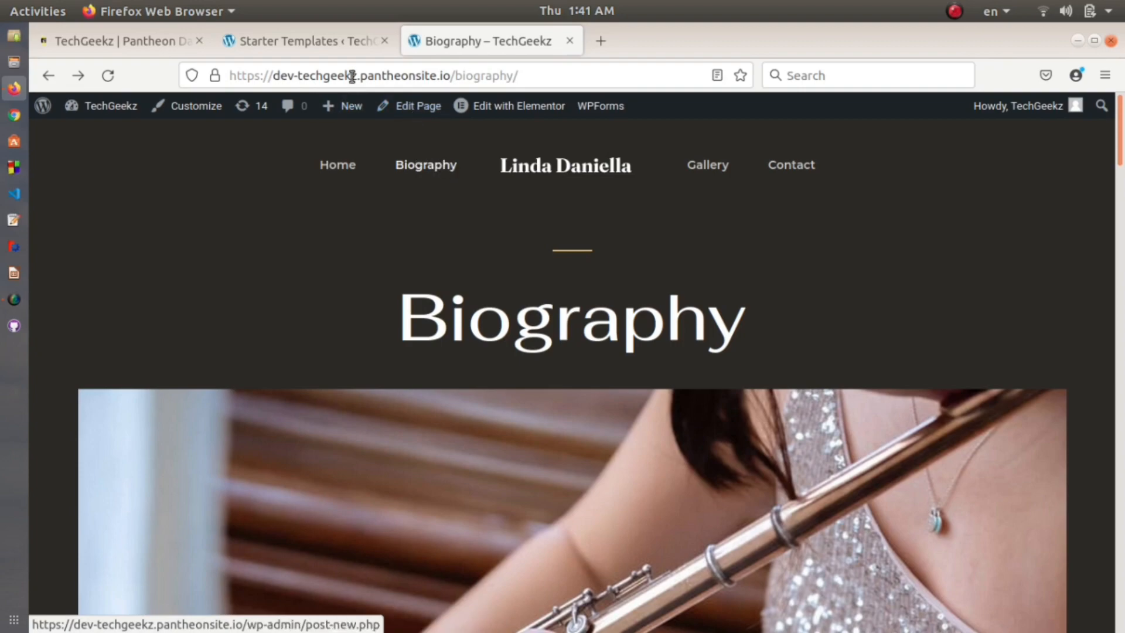
scroll(573, 235, down, 10)
scroll(572, 237, down, 5)
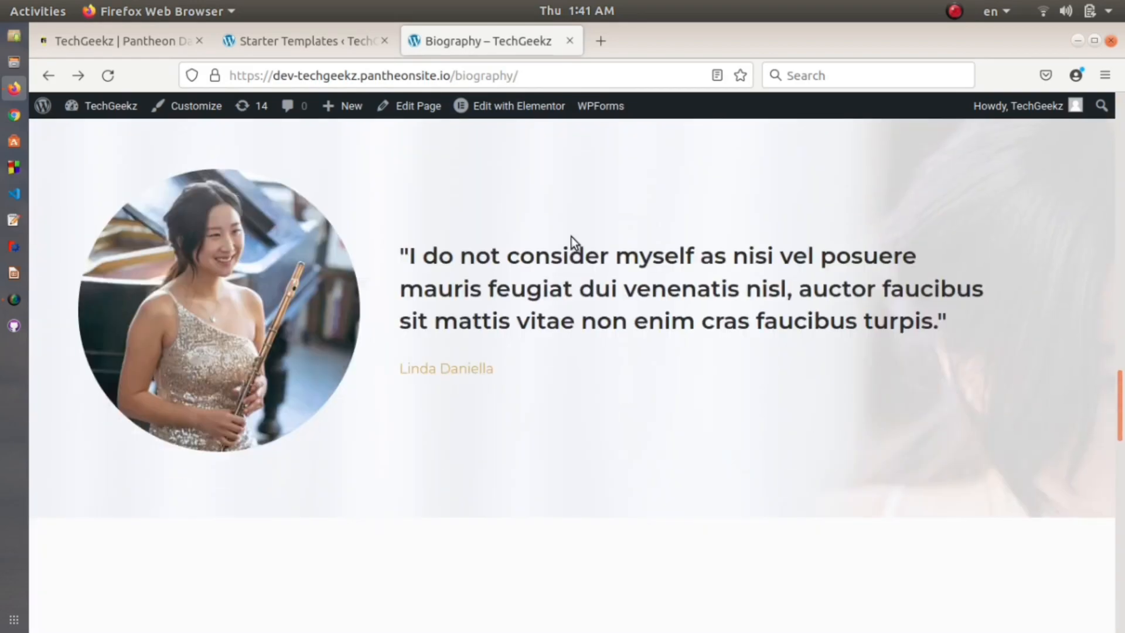
scroll(558, 215, up, 15)
scroll(551, 223, up, 5)
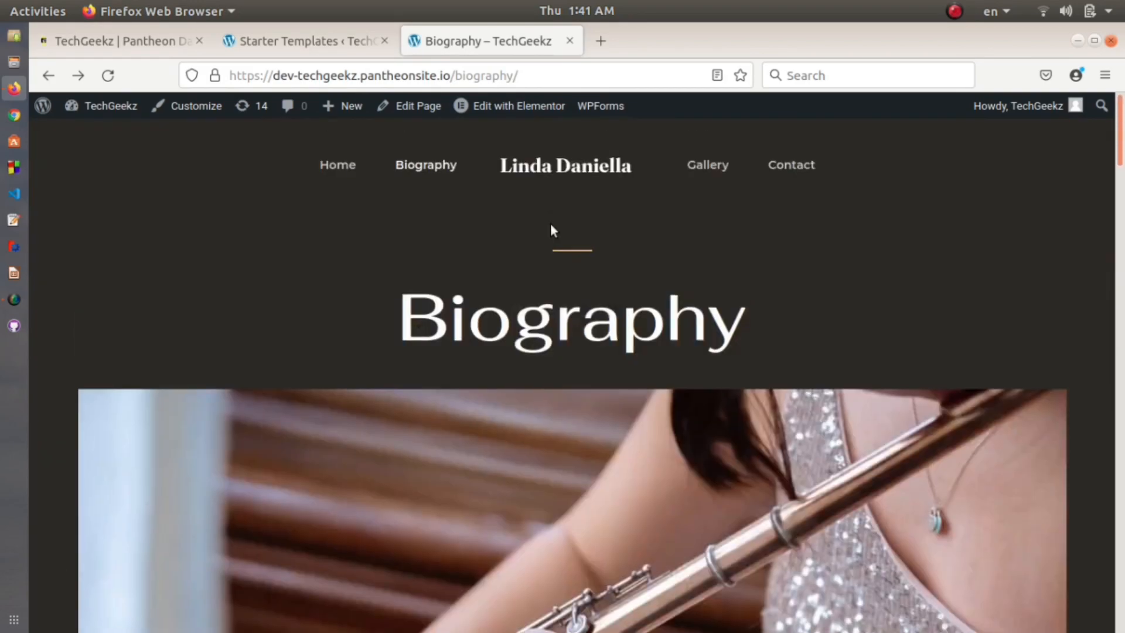